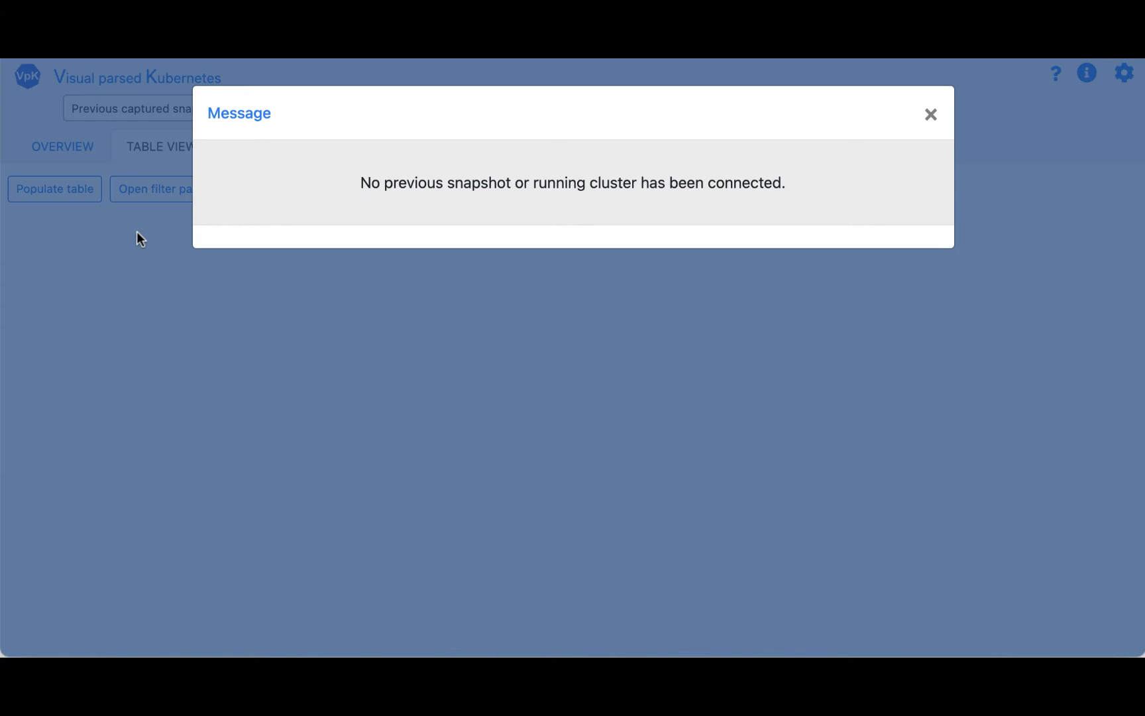
left_click(137, 232)
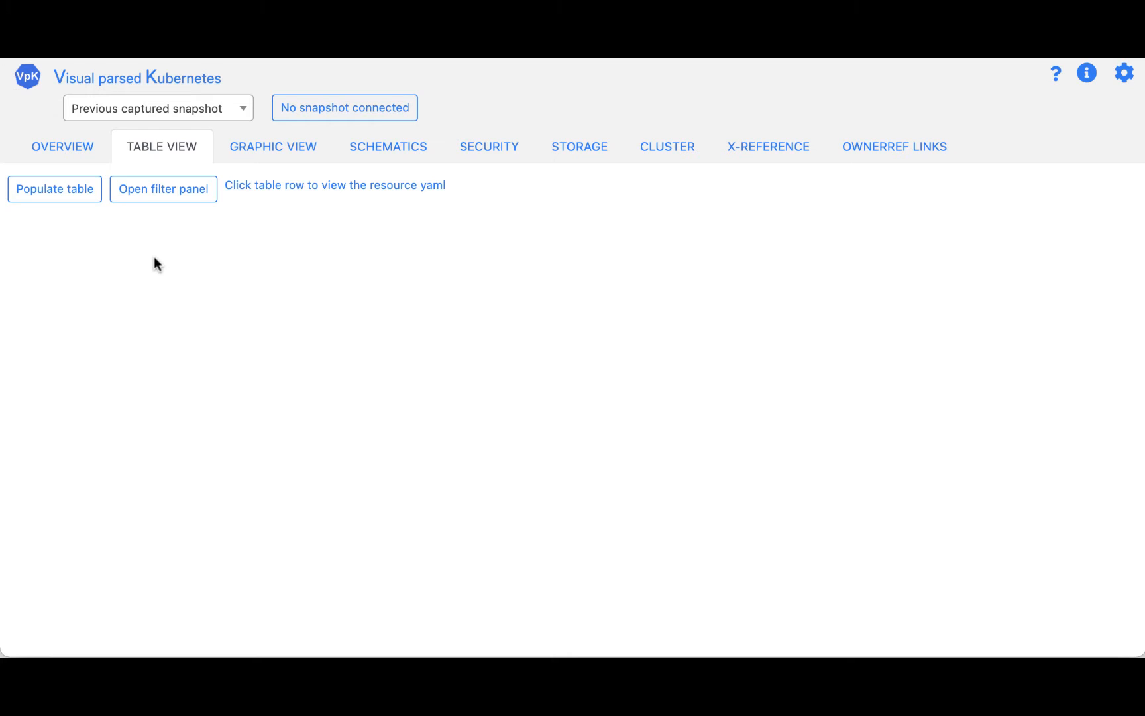
left_click(230, 111)
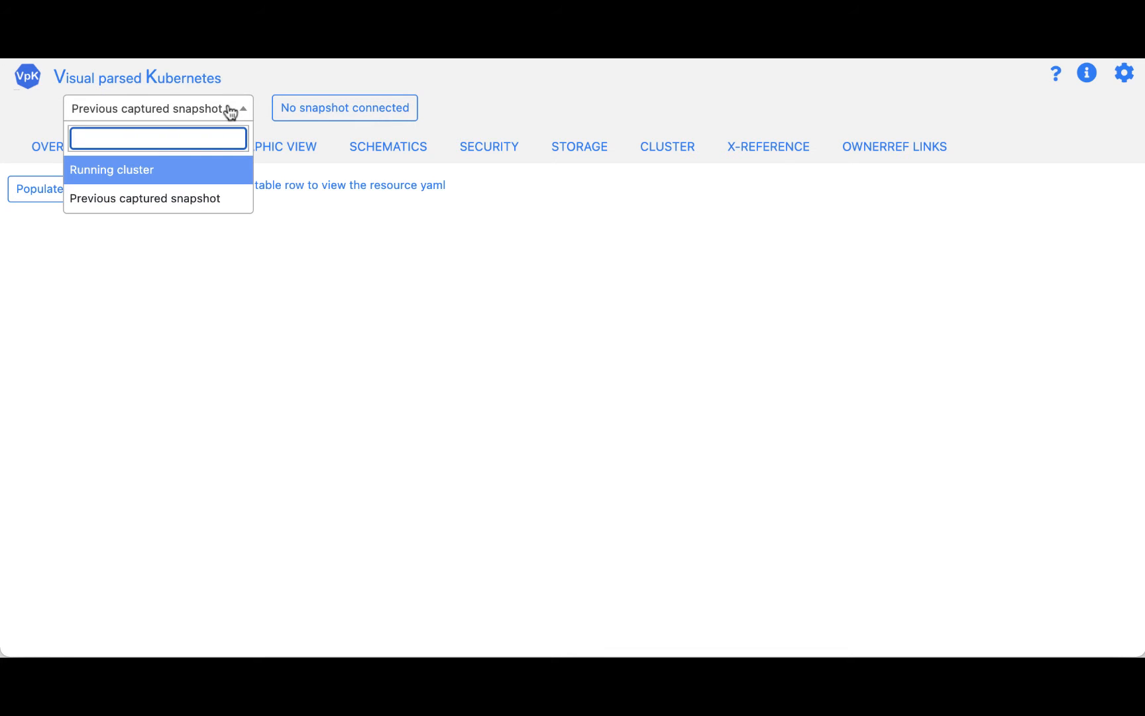
left_click(196, 201)
left_click(291, 188)
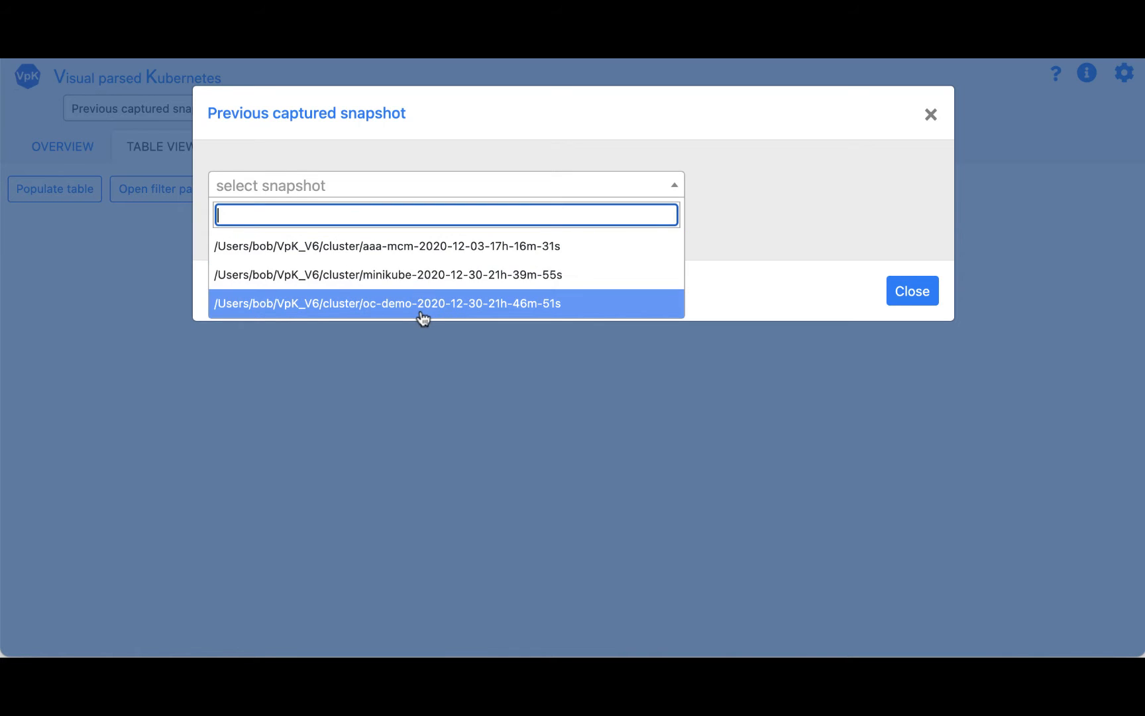
left_click(410, 248)
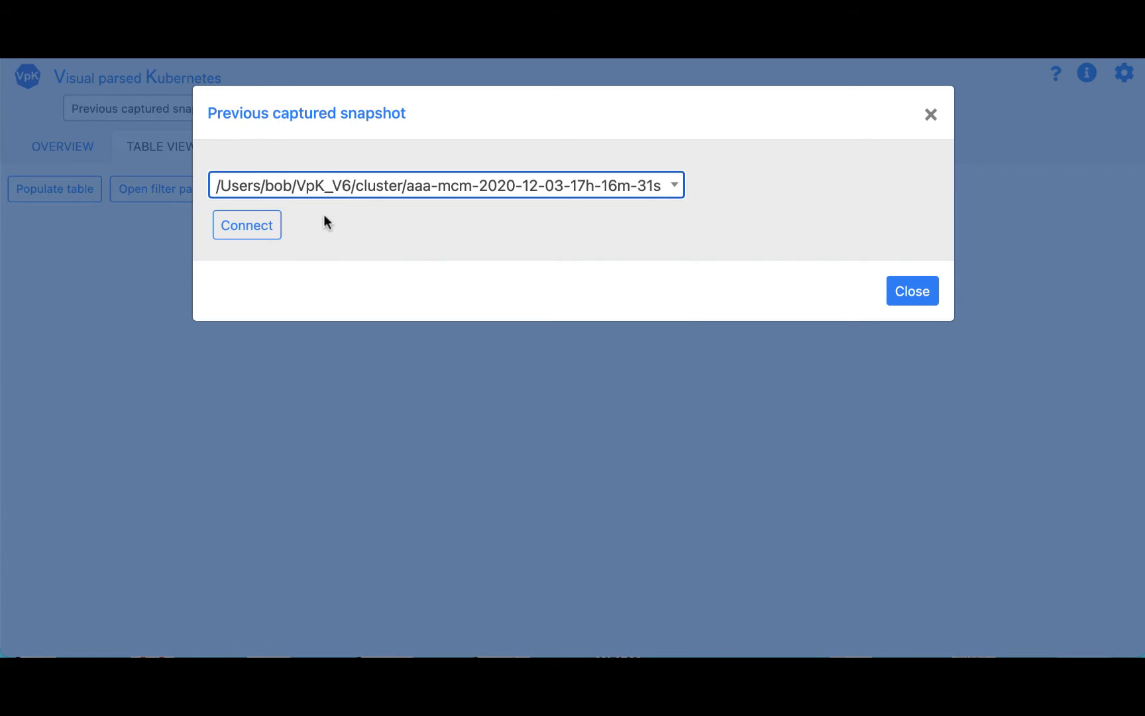
left_click(270, 232)
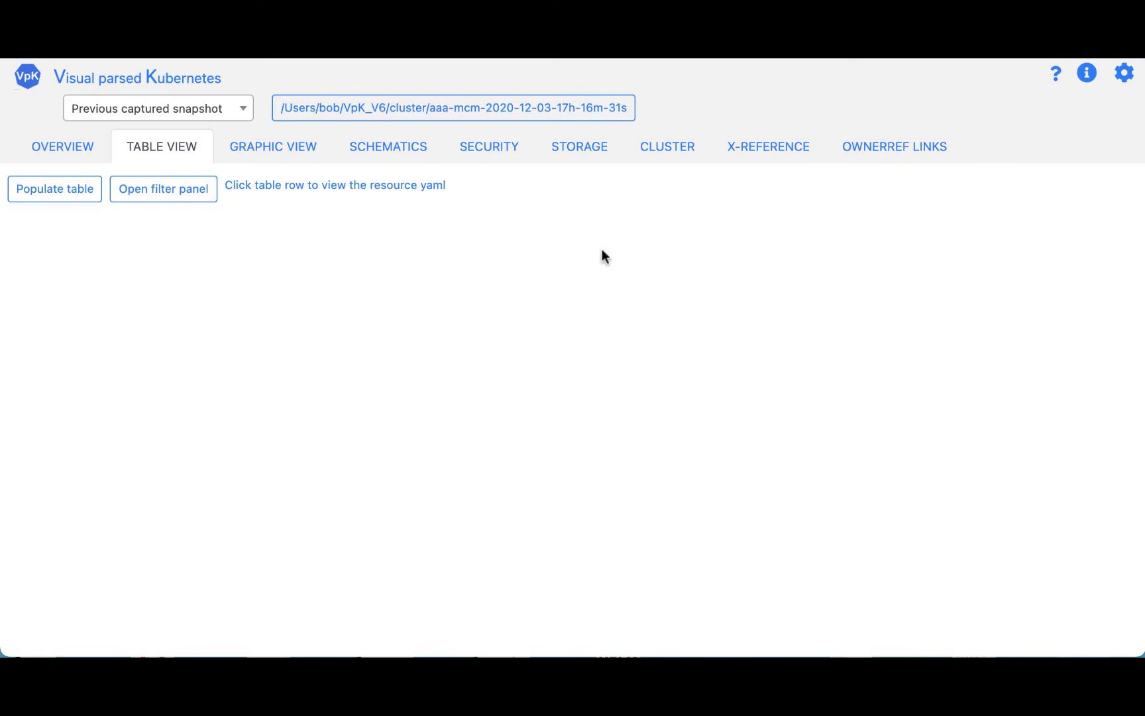
Step: Show the snapshot's RBAC security definitions and bring up the Cluster Roles of <Cluster Level>
left_click(489, 152)
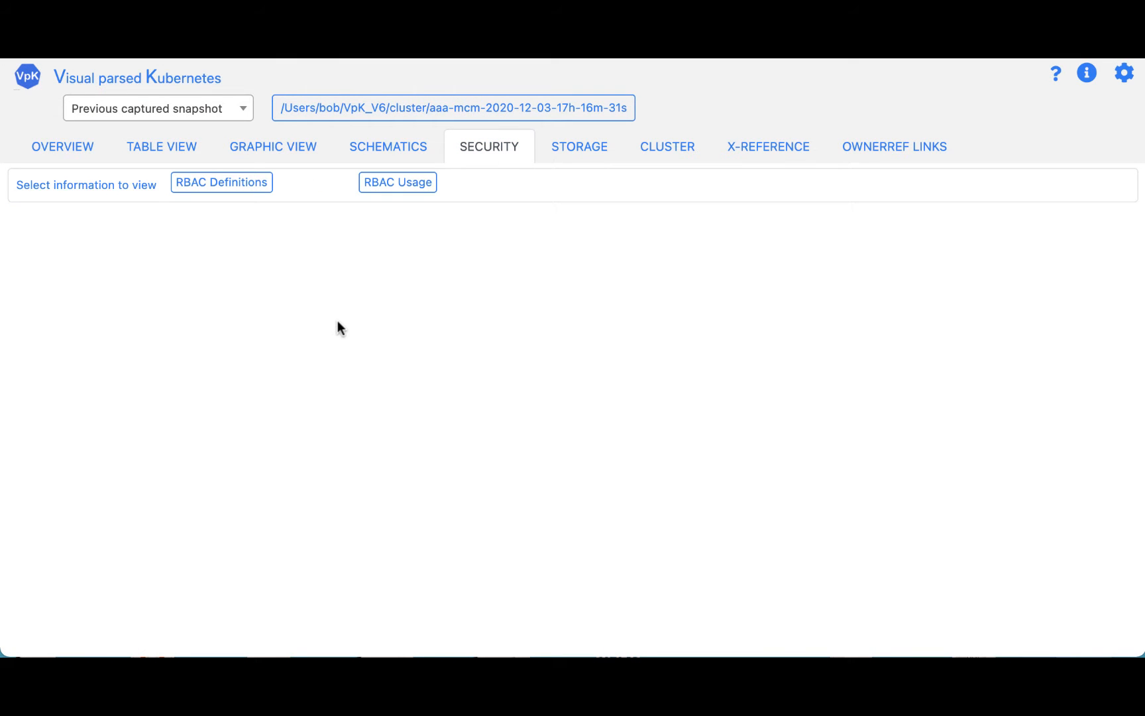
left_click(267, 191)
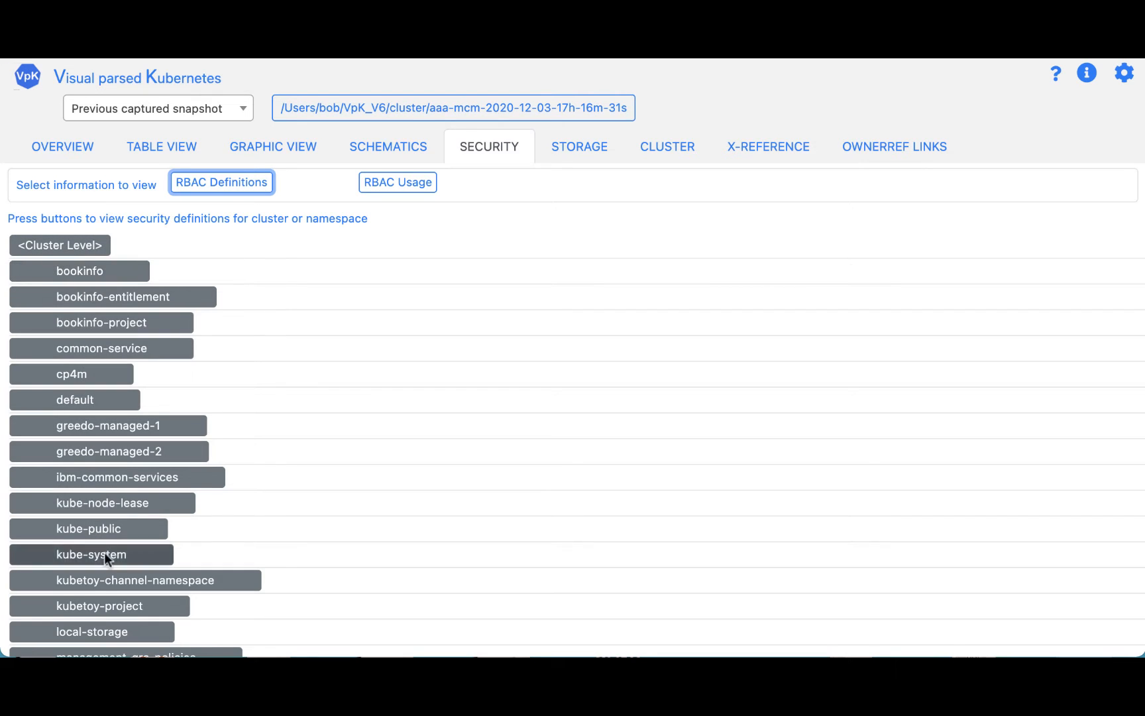
left_click(78, 250)
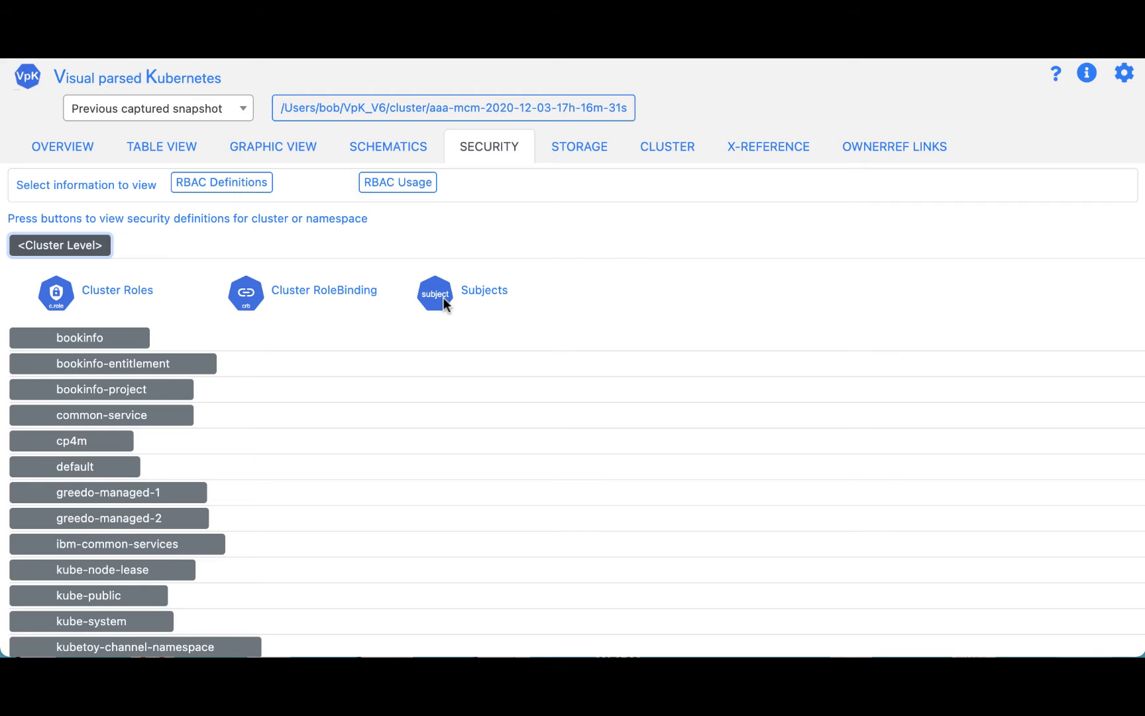
left_click(59, 294)
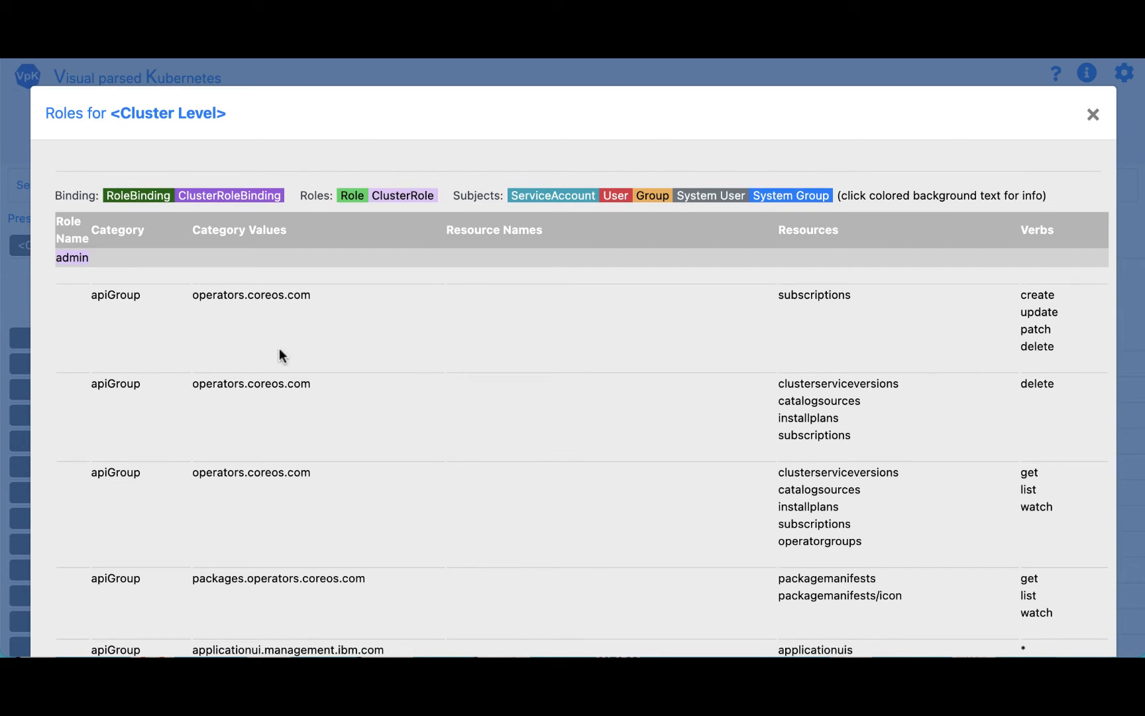
Step: Examine the YAML definition of the admin cluster role, including its metadata and rules
left_click(72, 258)
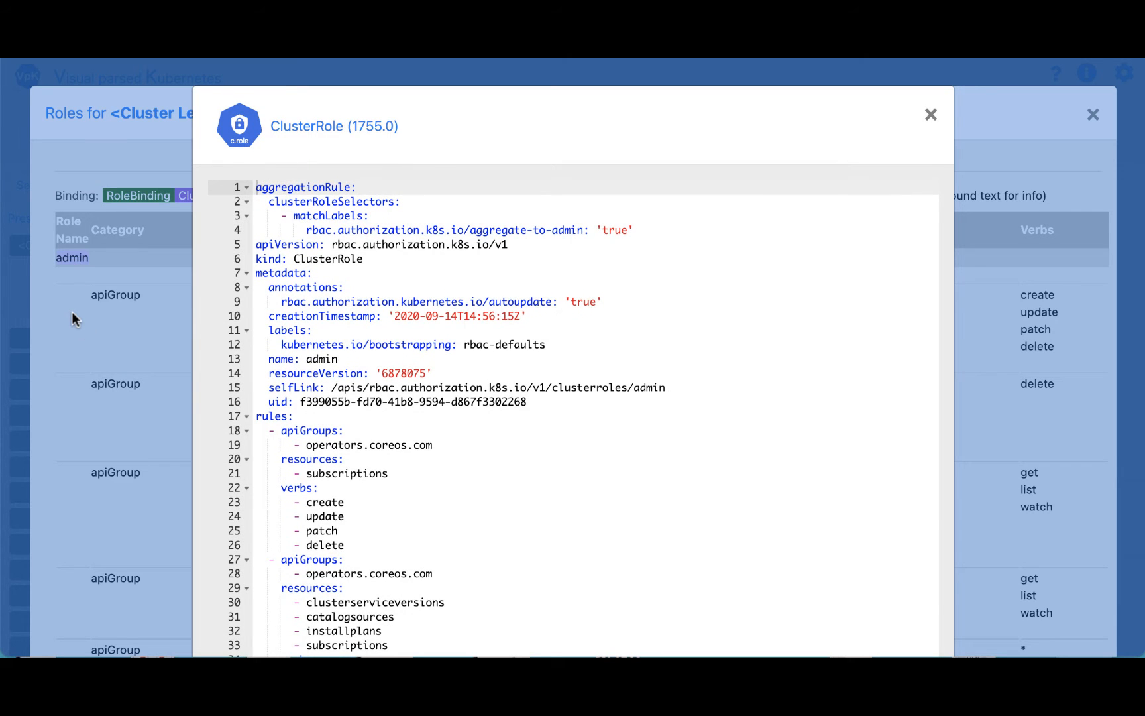
scroll(462, 421, "down", 1)
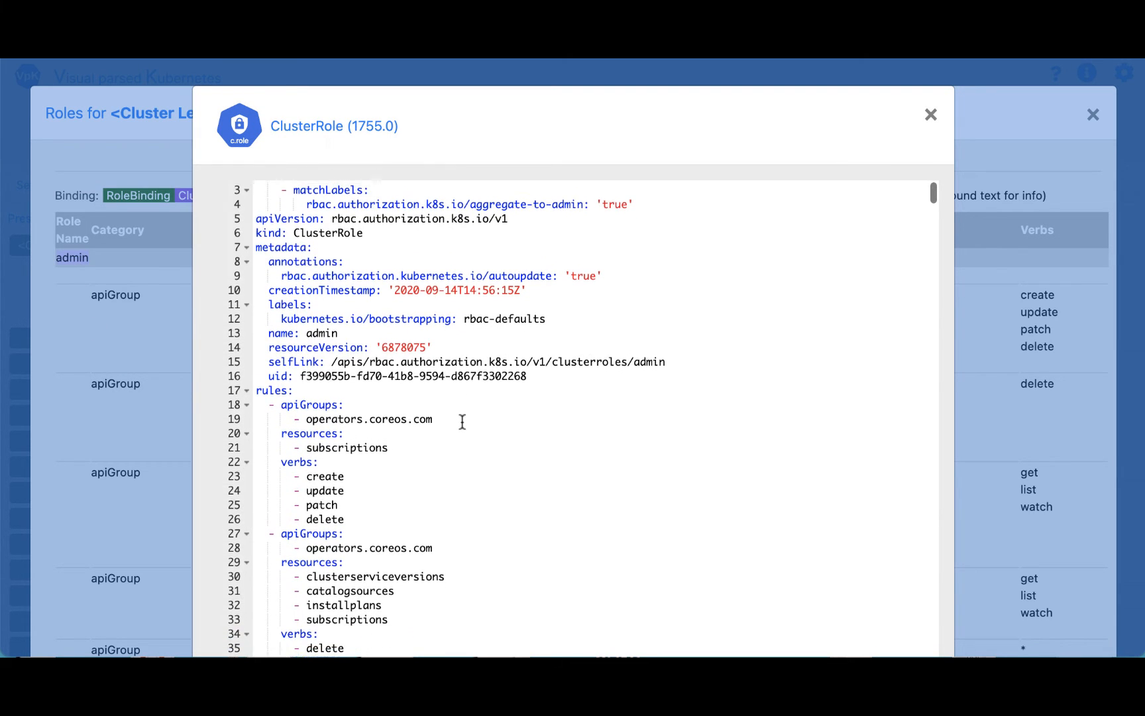
scroll(462, 422, "down", 10)
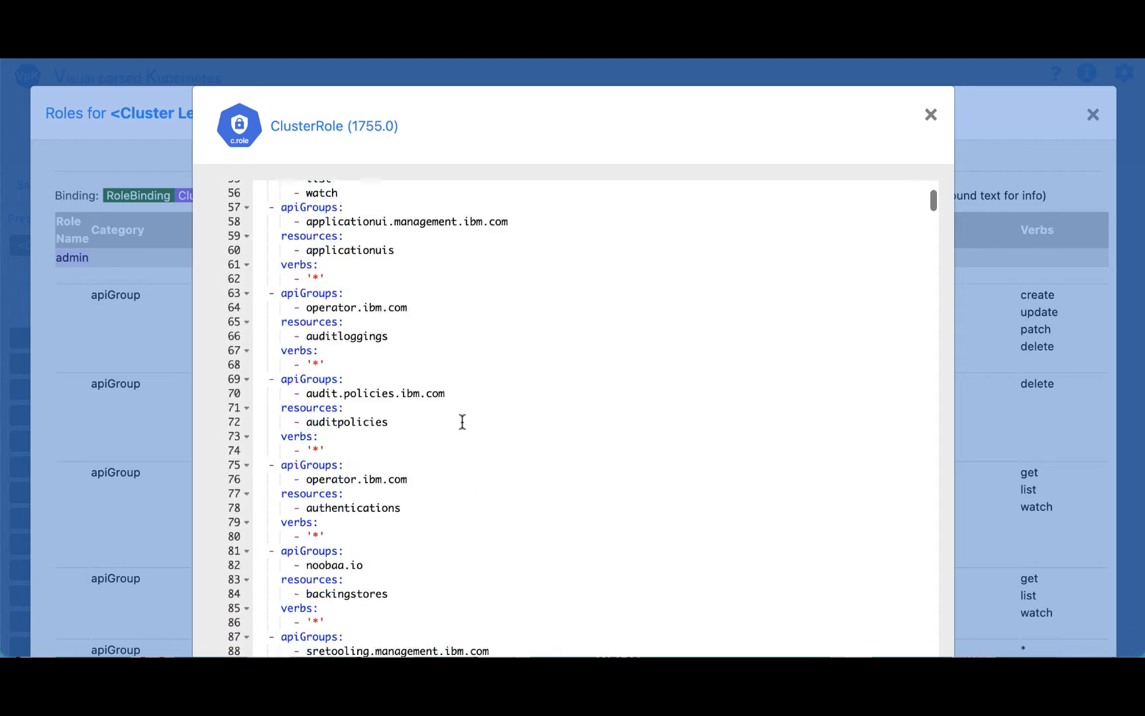
scroll(462, 421, "down", 2)
scroll(462, 421, "up", 15)
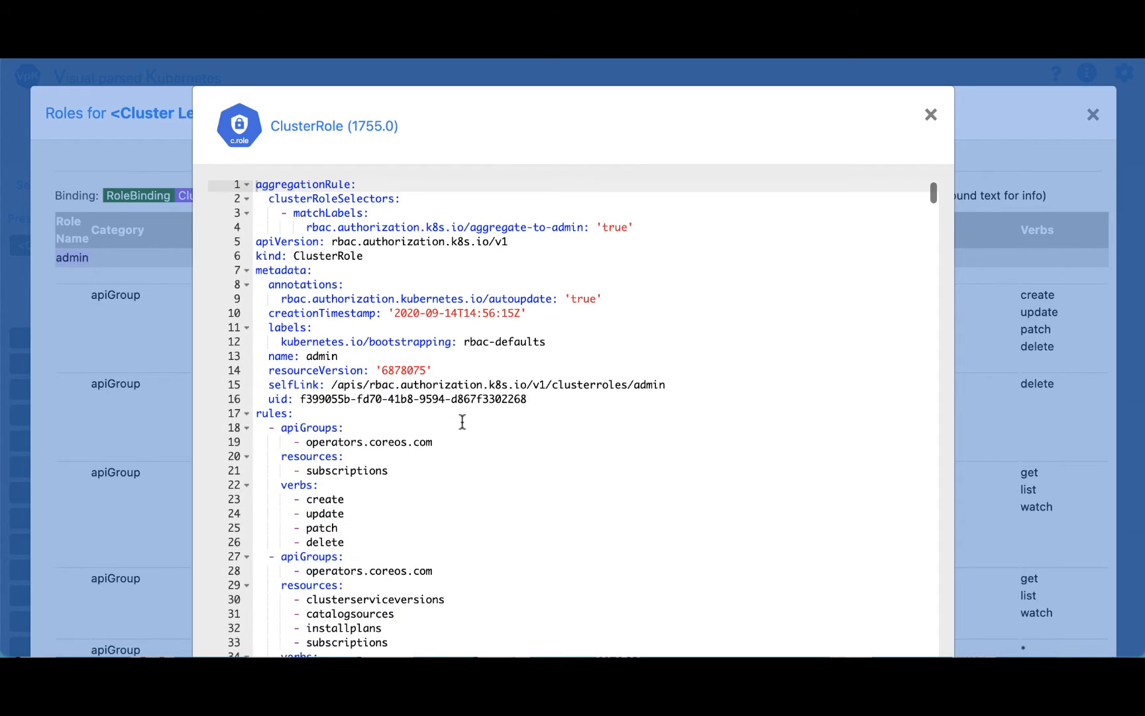
scroll(460, 428, "down", 2)
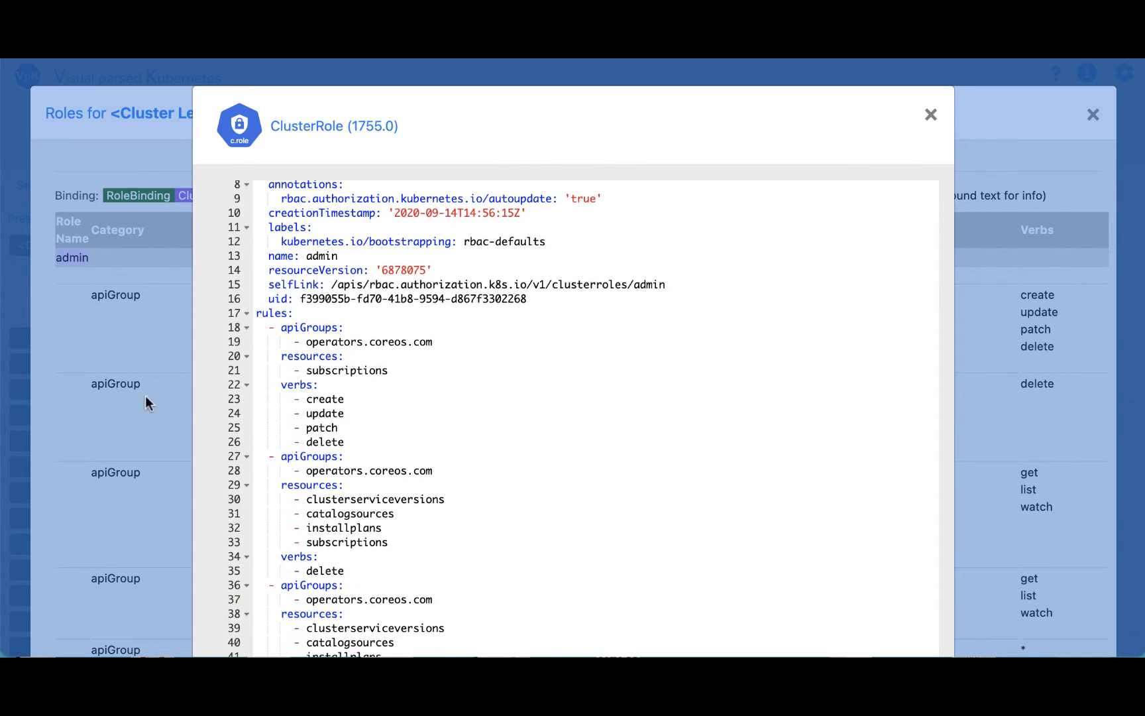
scroll(419, 433, "down", 4)
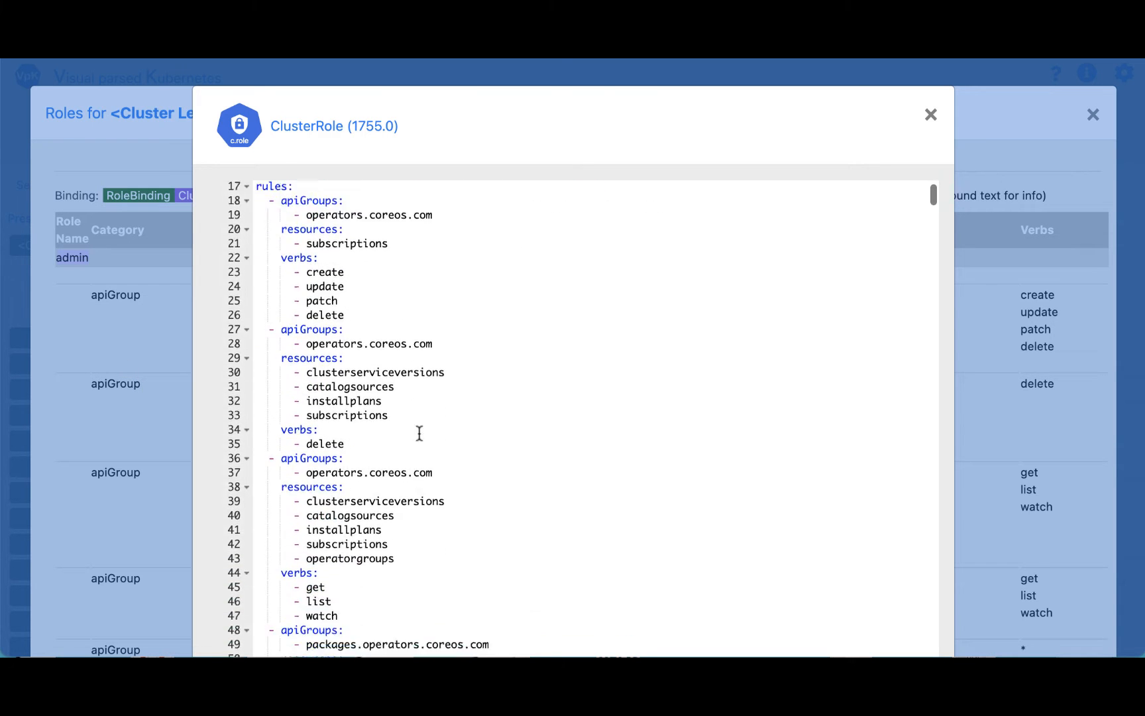
scroll(419, 433, "up", 6)
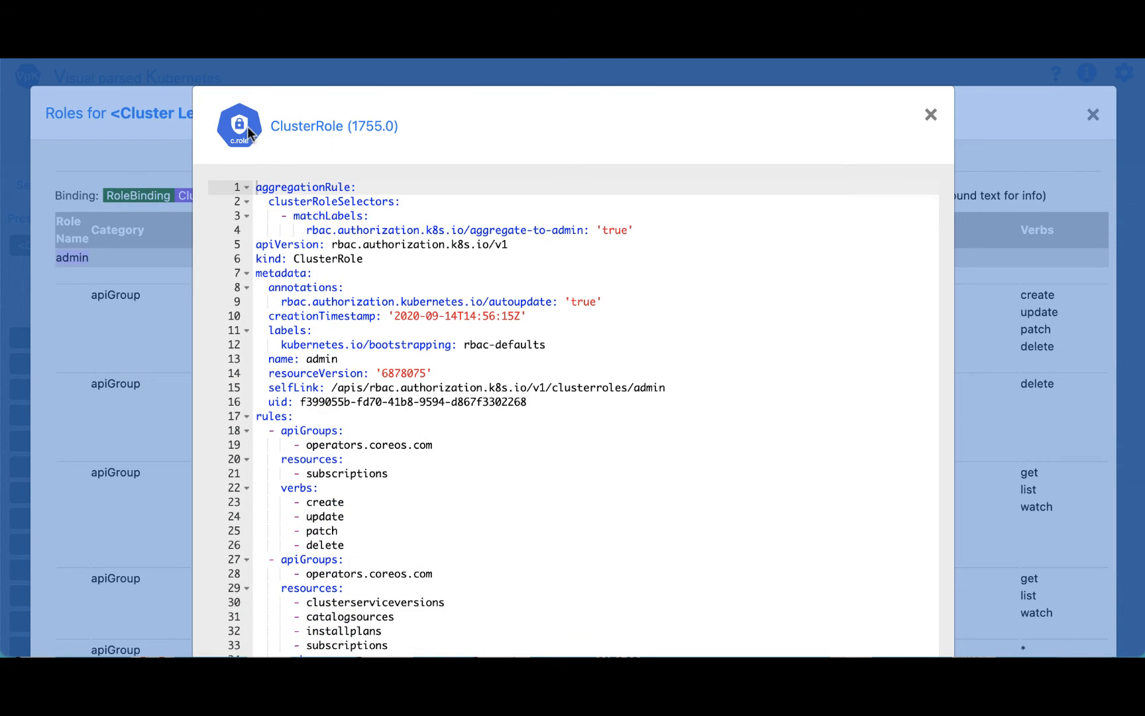
Step: Read the resource kind description for ClusterRole, and close the description, the YAML and the cluster-level roles list
left_click(245, 130)
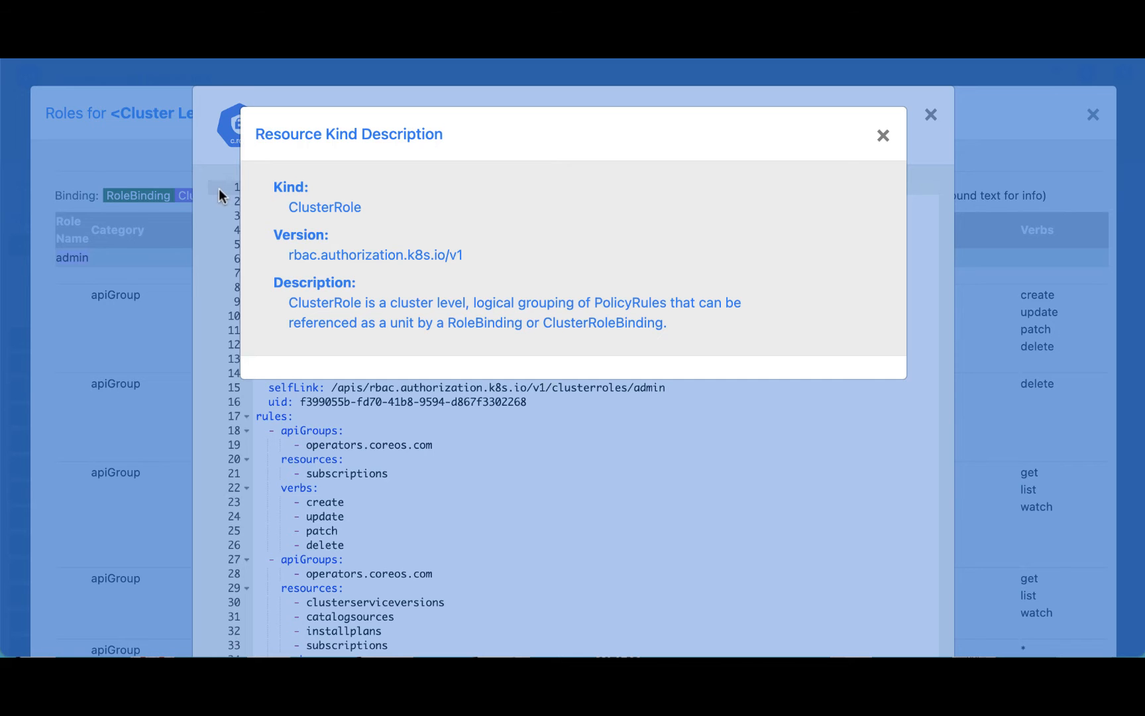
left_click(218, 188)
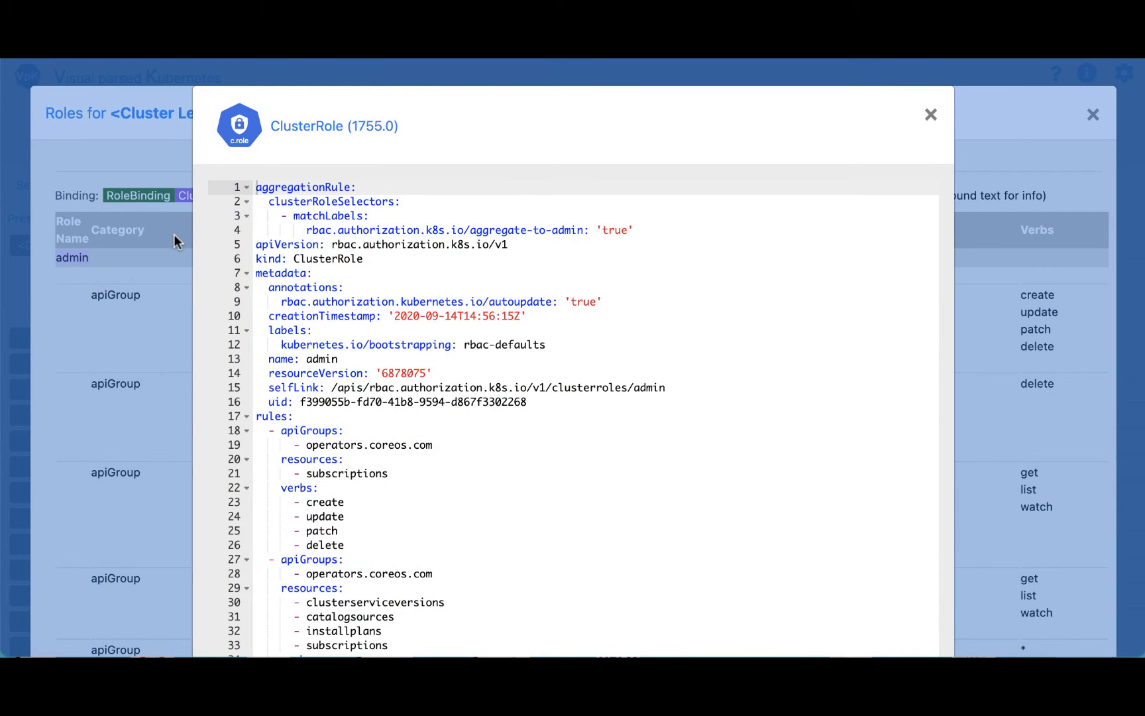
left_click(174, 233)
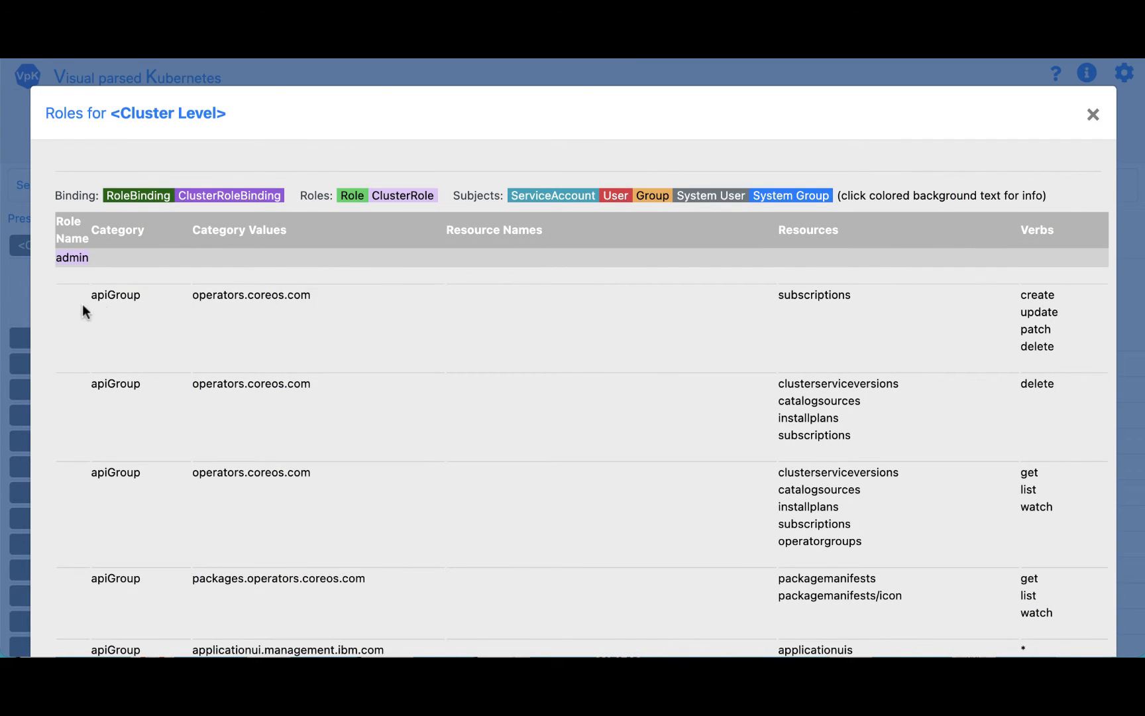
left_click(18, 303)
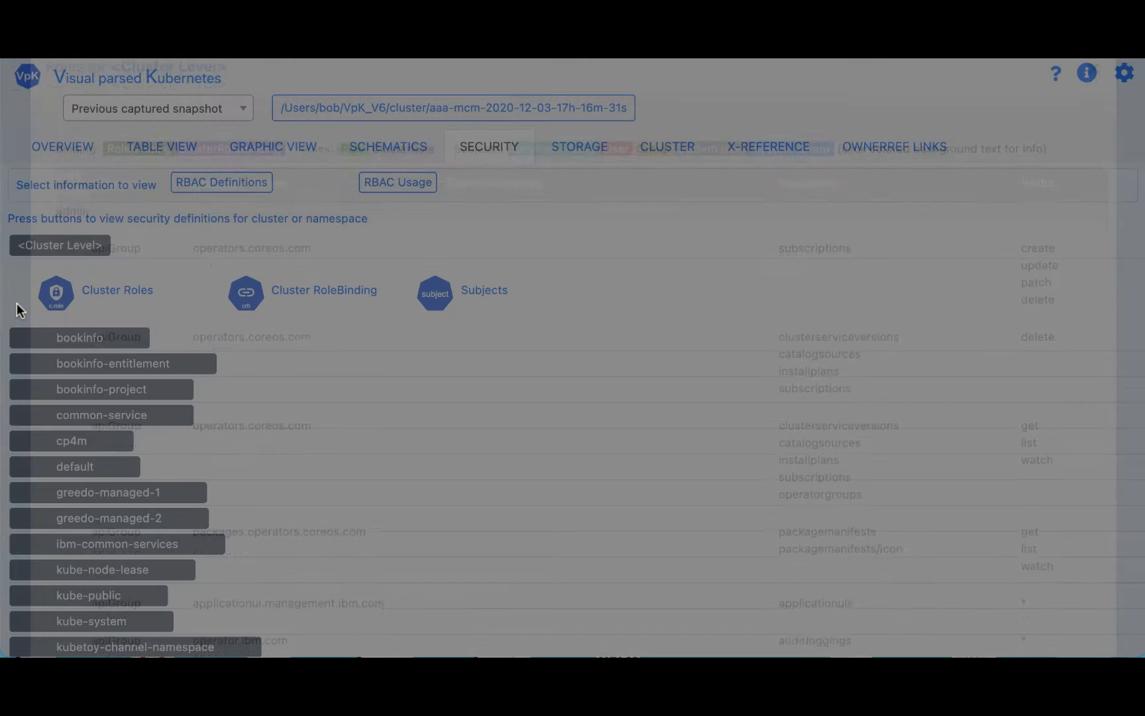
Step: View the cluster-level role bindings and inspect the YAML of binding 05bcfe28-9e18-473d-8af3-9071cf58a433, closing both when finished
left_click(250, 297)
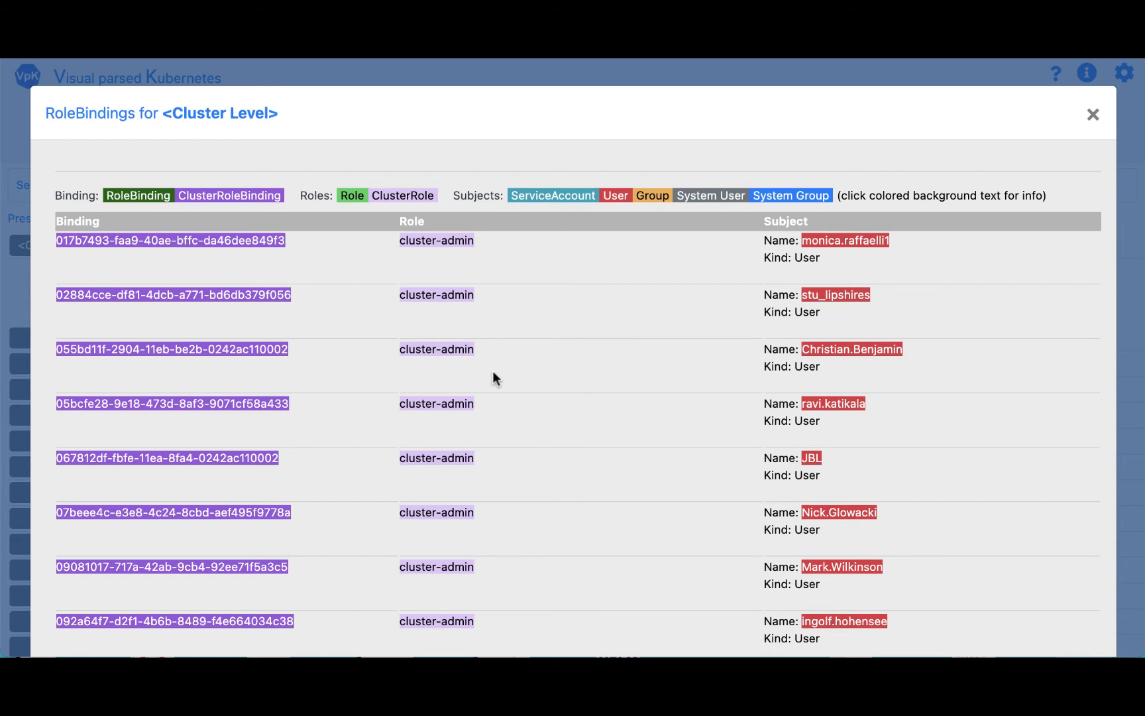
left_click(198, 404)
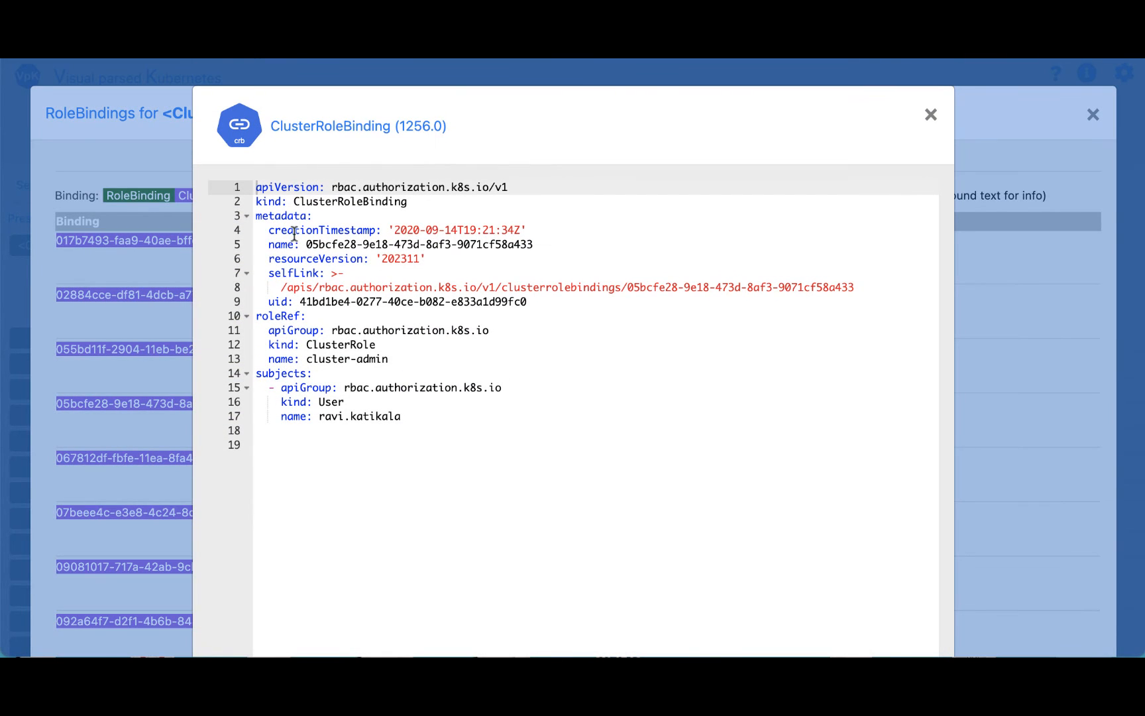
left_click(143, 161)
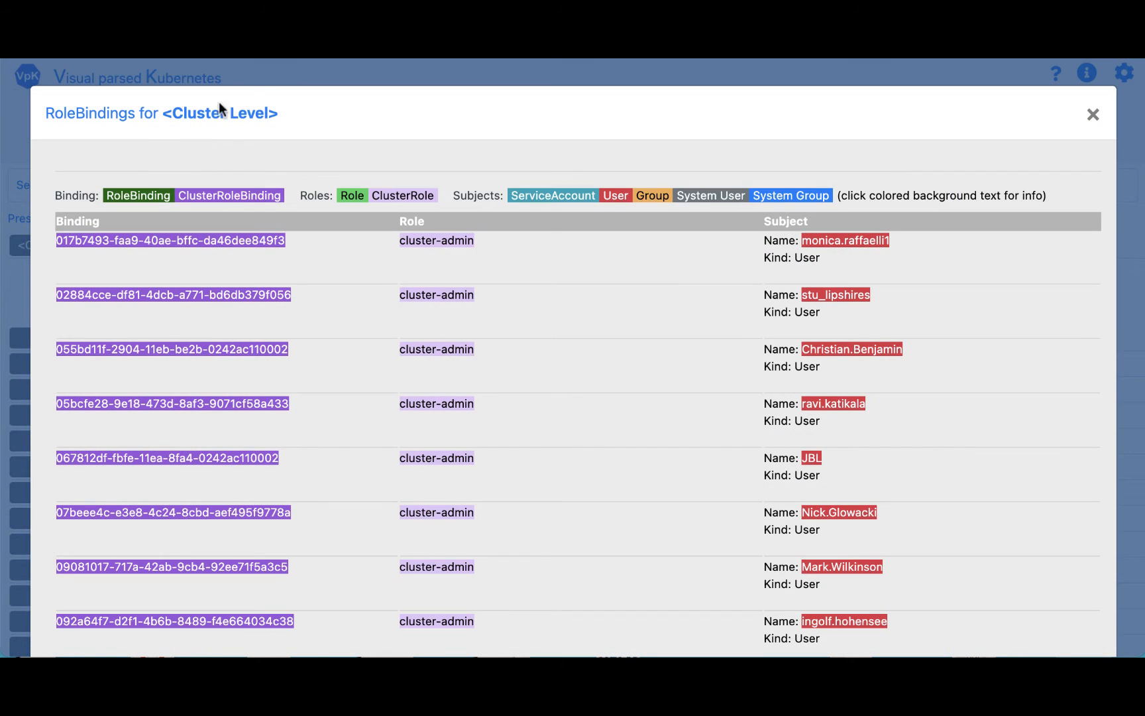
left_click(255, 71)
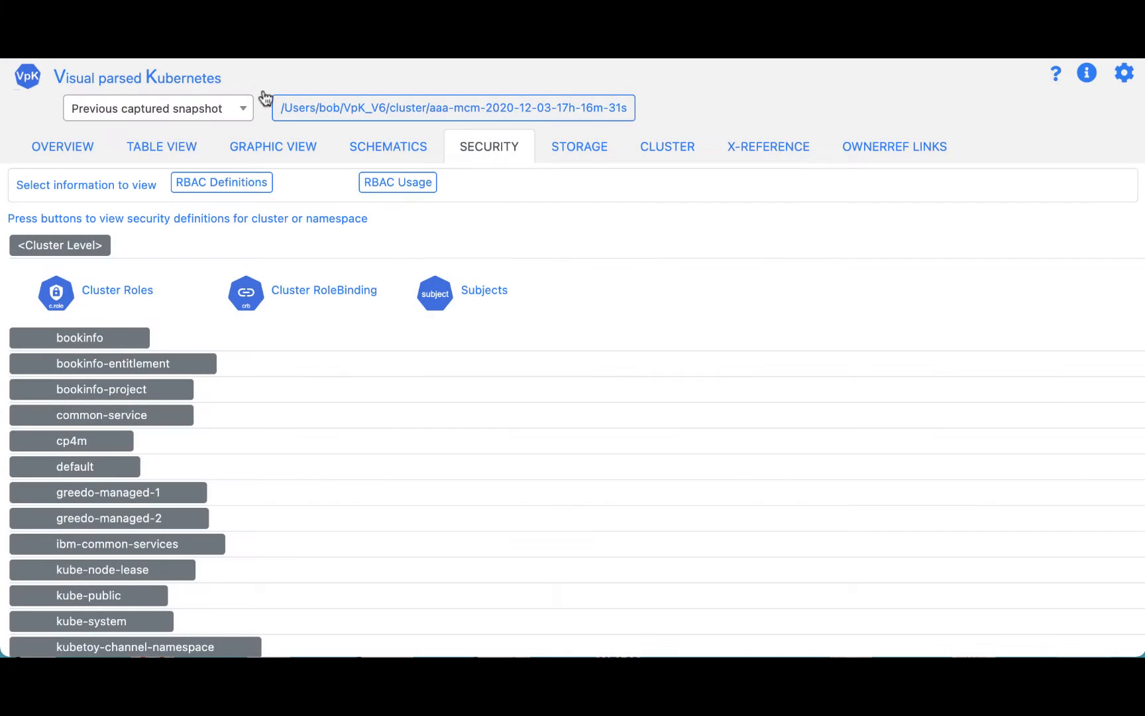
Step: View the cluster-level subjects and inspect the binding YAML of the cf-admins group with the cluster-admin role, closing both when finished
left_click(444, 292)
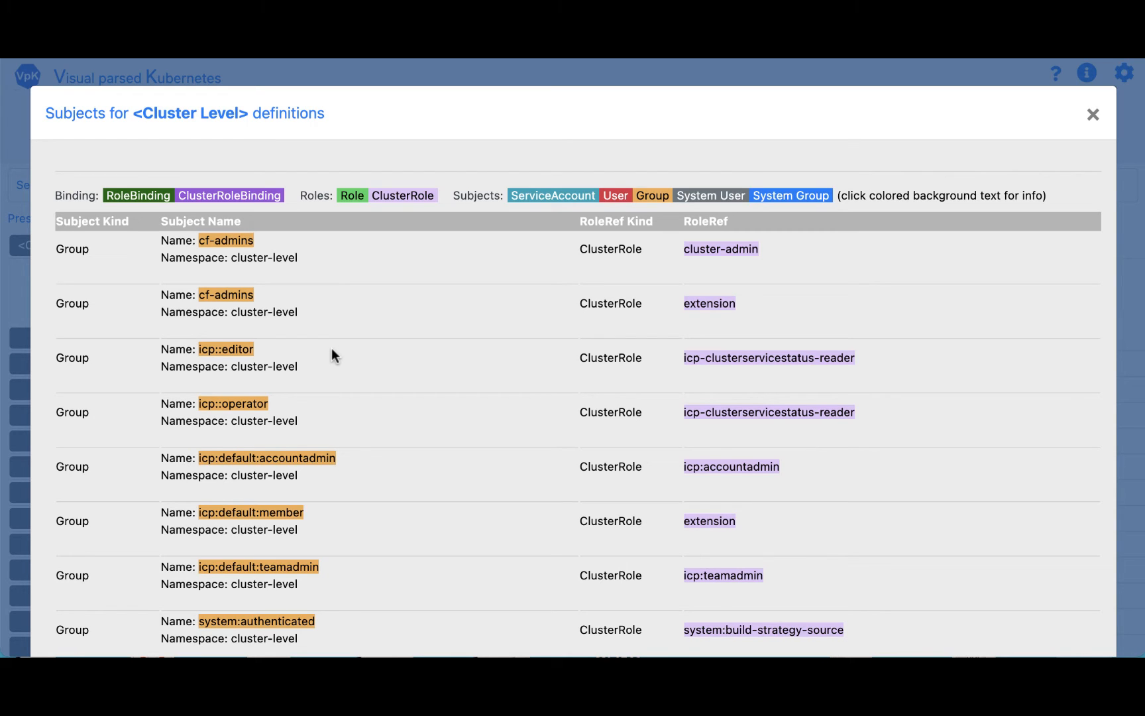
left_click(240, 242)
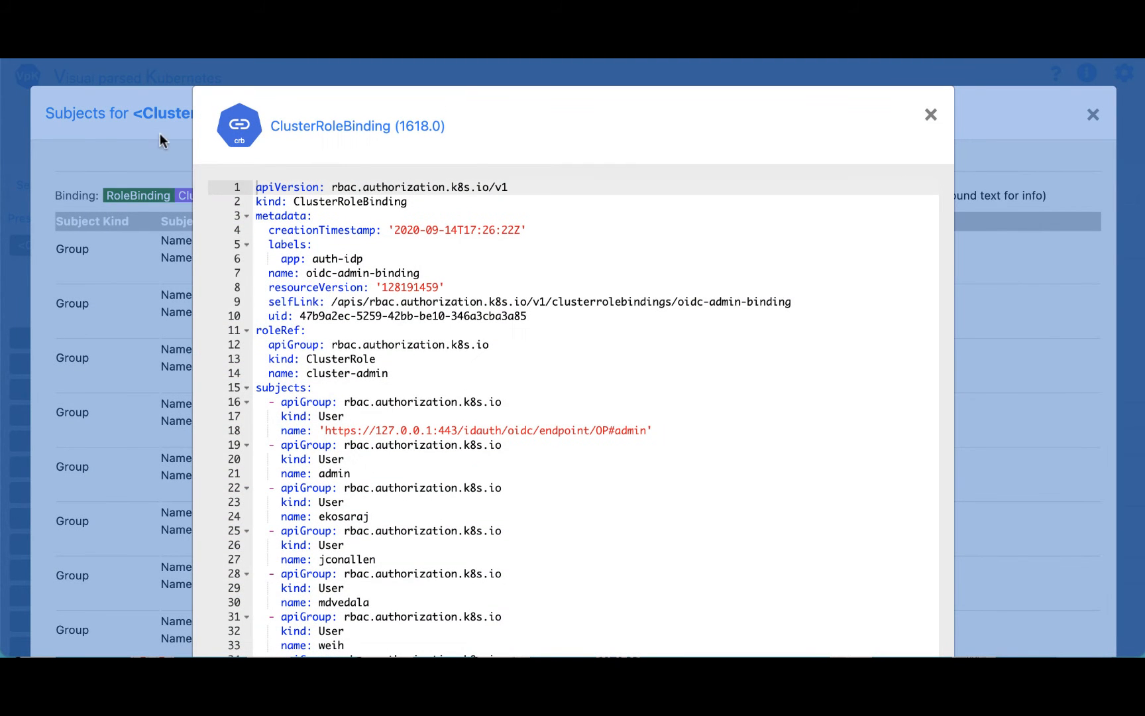
scroll(420, 389, "down", 10)
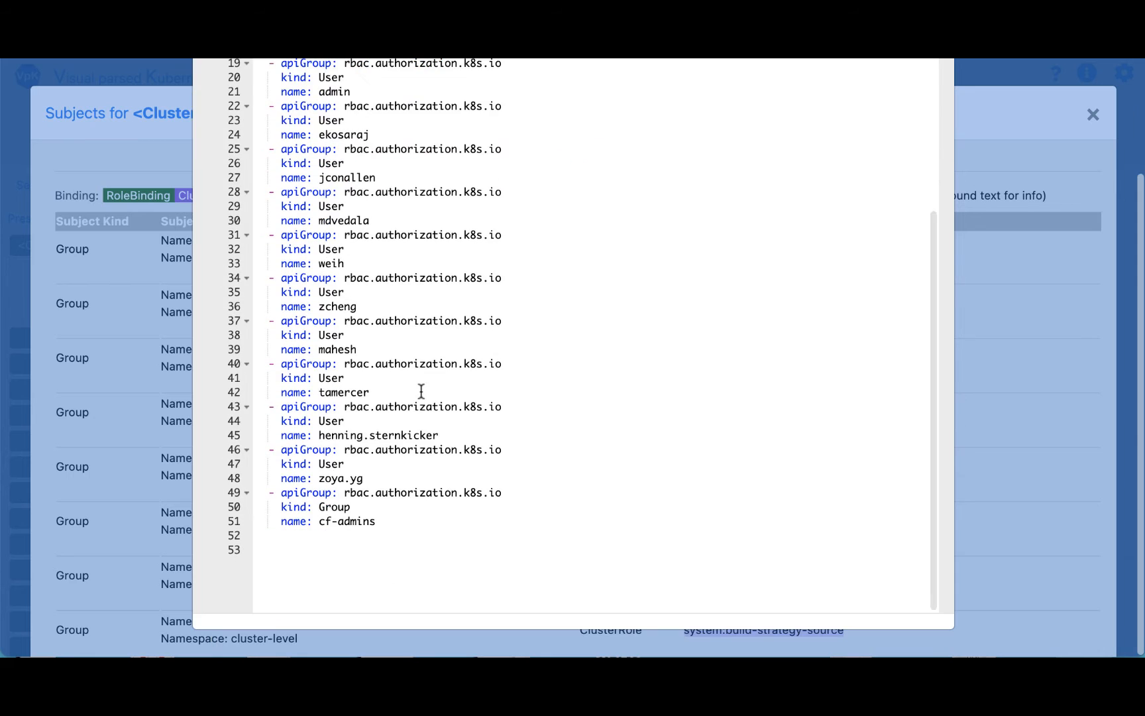
scroll(421, 390, "up", 10)
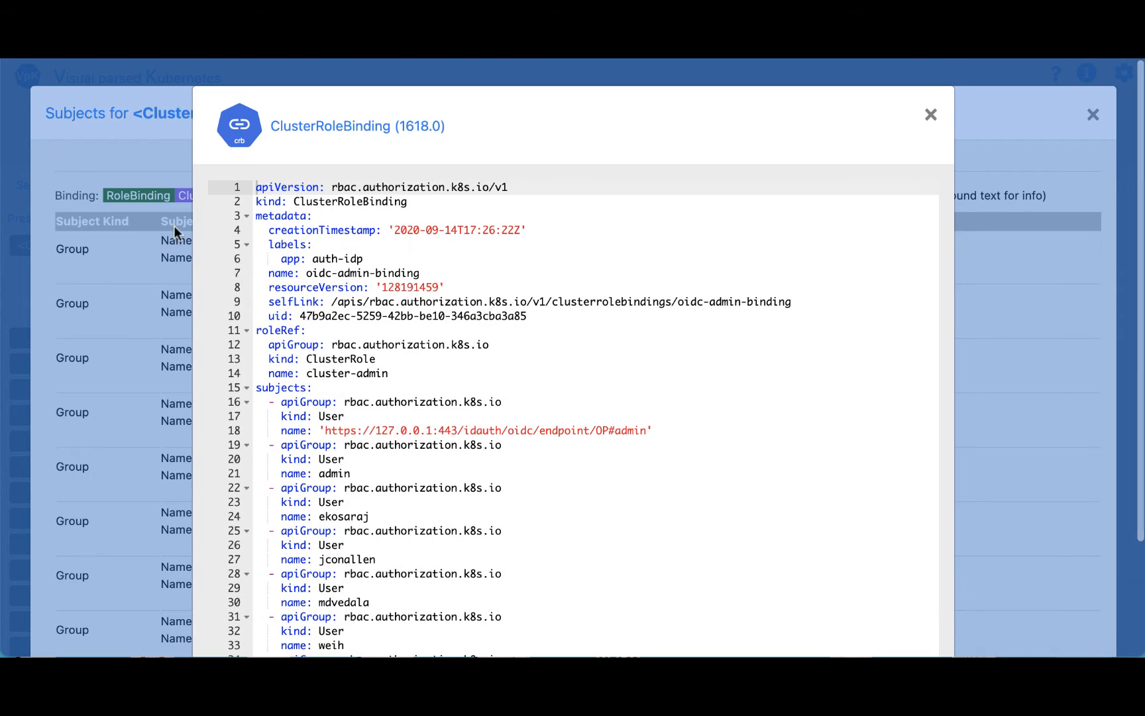
left_click(143, 156)
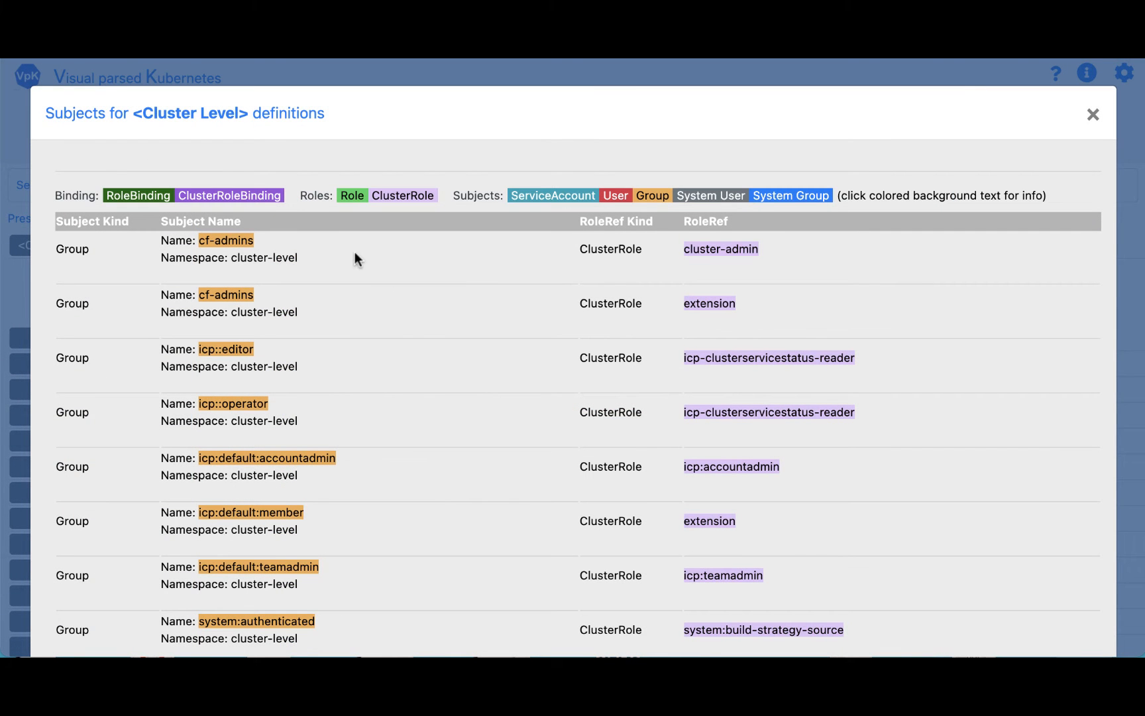
left_click(307, 77)
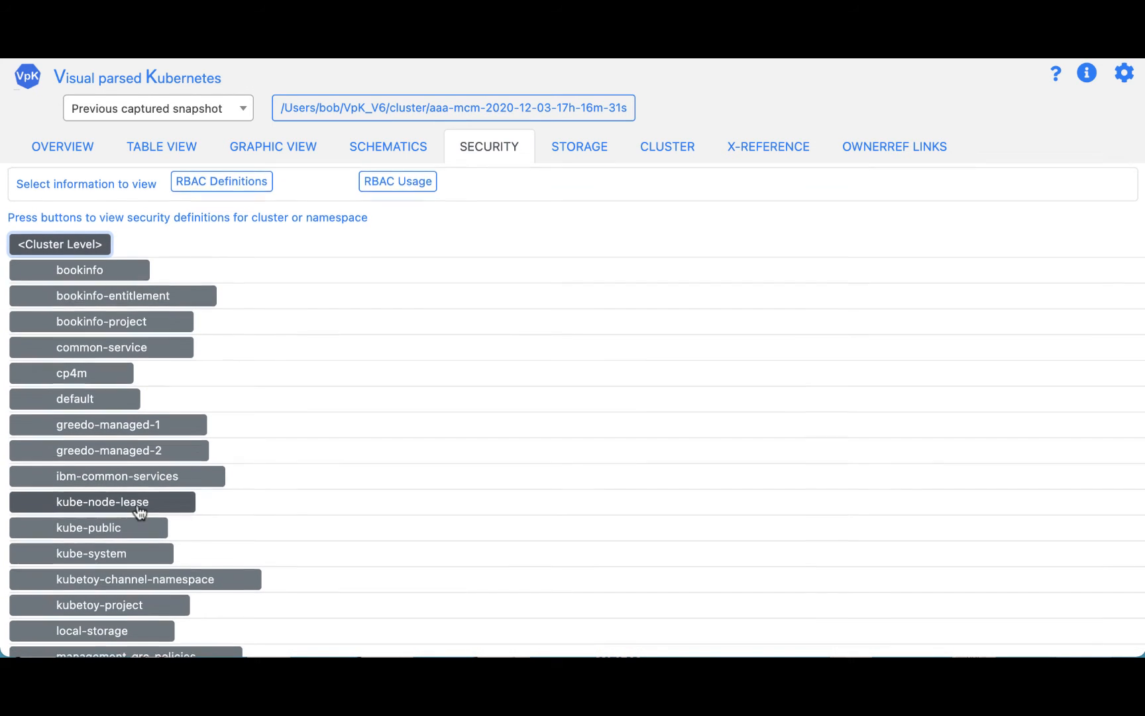
Step: View the roles of the kube-public namespace and inspect the YAML of ibmcloud-cluster-ca-cert, closing both when finished
scroll(139, 511, "down", 3)
scroll(136, 513, "down", 2)
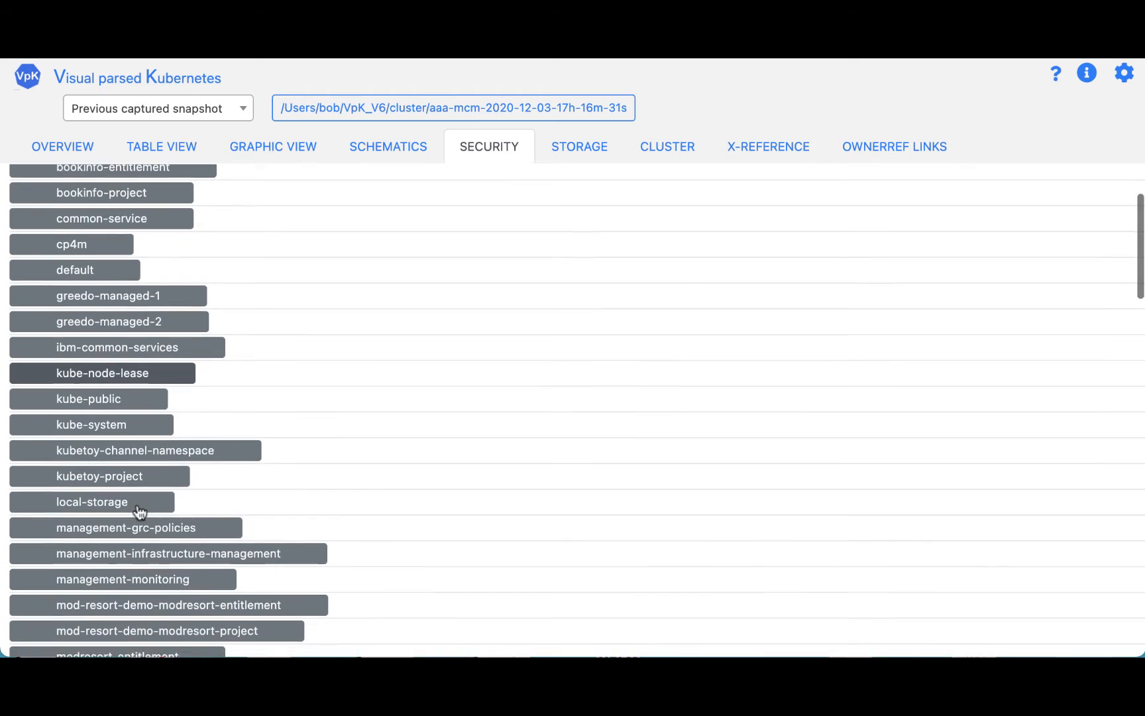
left_click(103, 385)
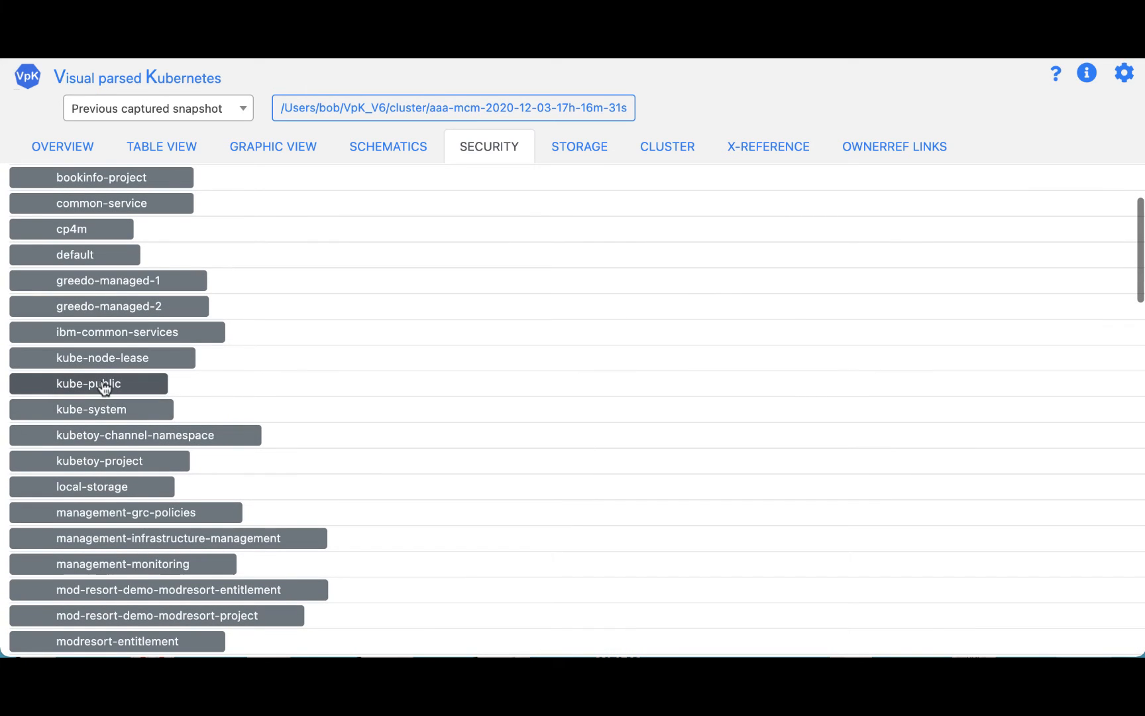
left_click(55, 429)
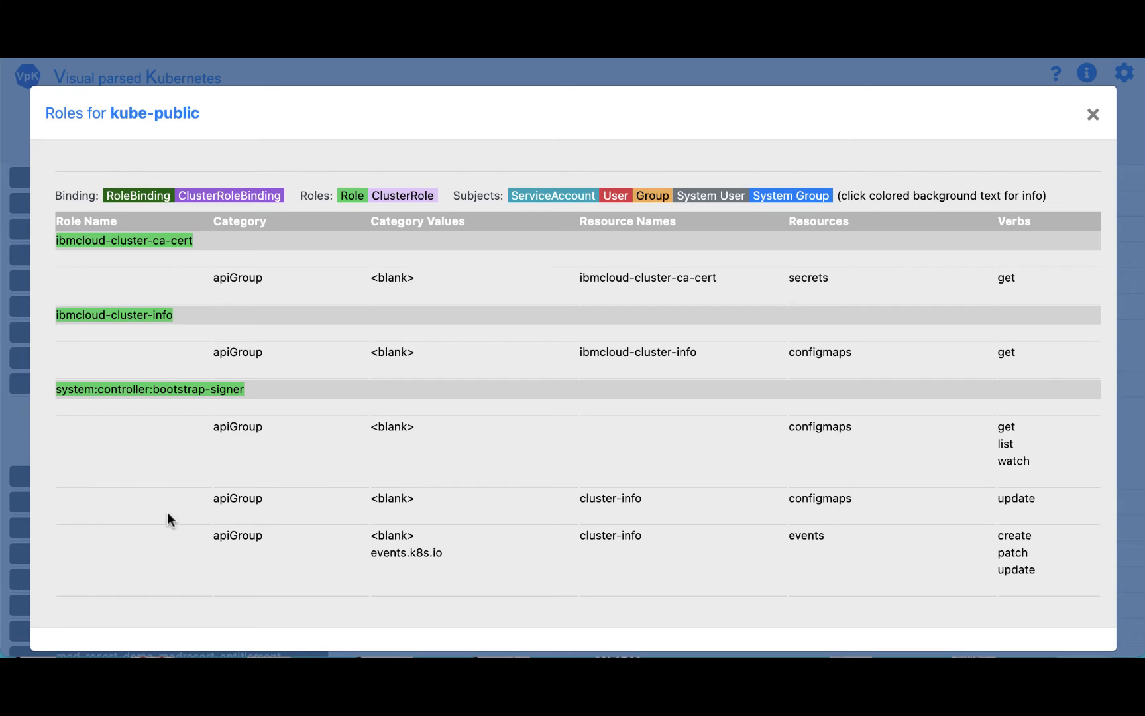
left_click(119, 239)
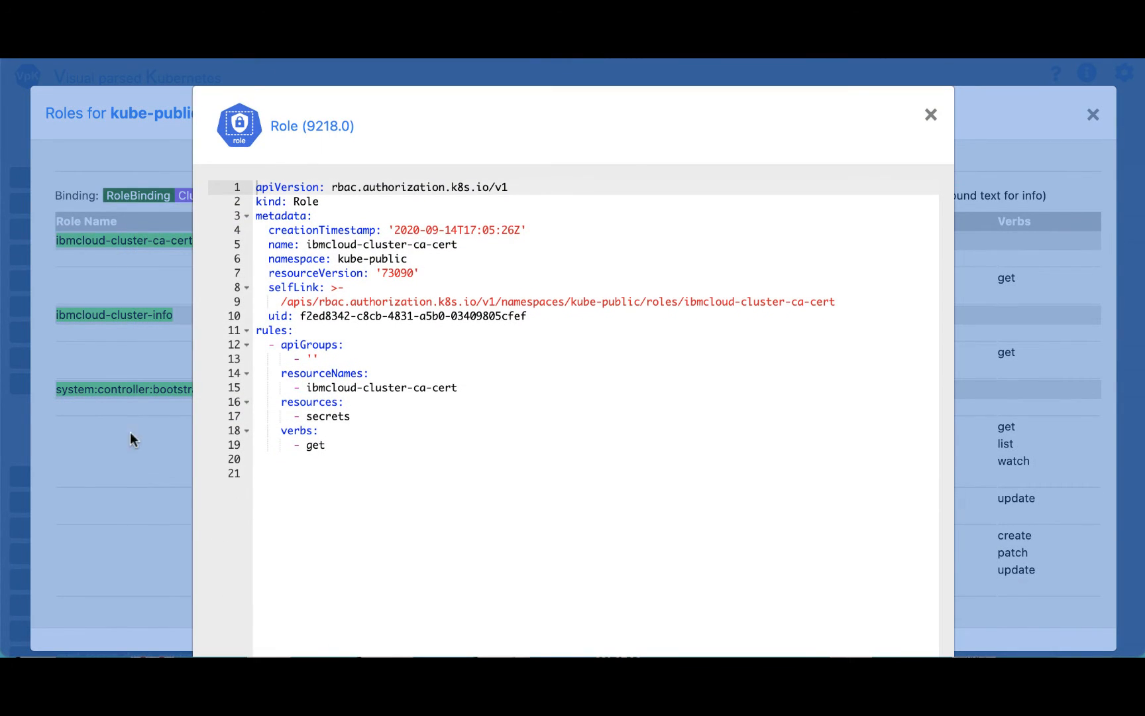
left_click(138, 483)
left_click(223, 67)
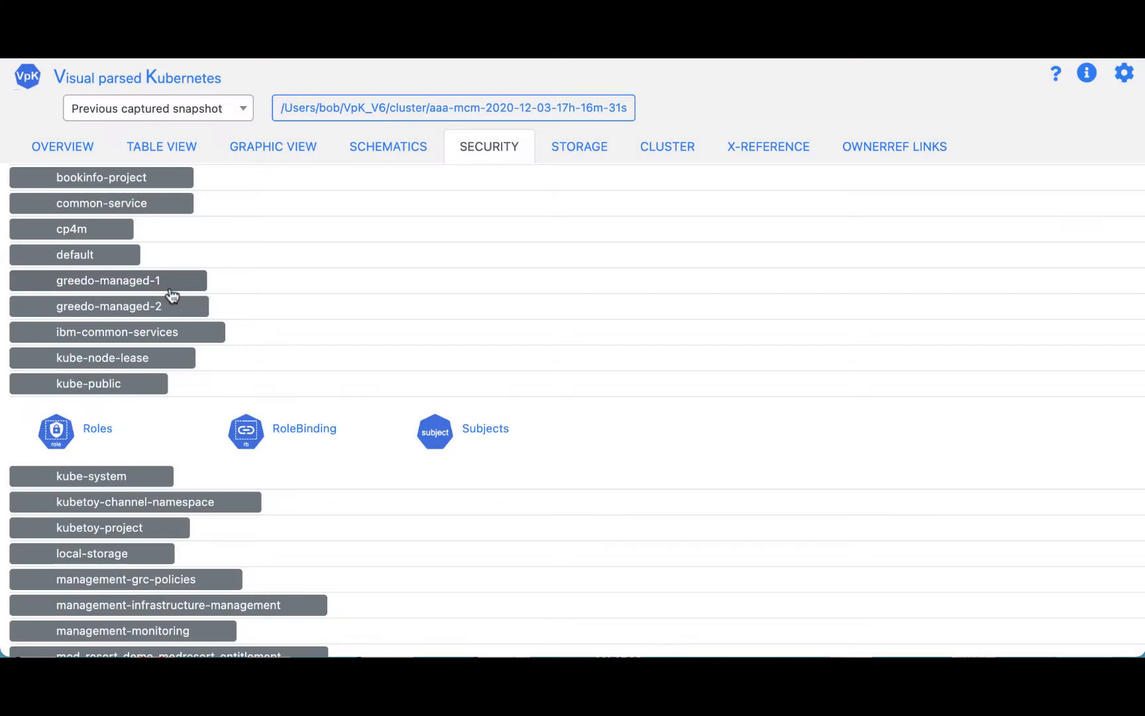
Step: Review the role bindings and the subjects of the kube-public namespace, closing each list when finished
left_click(242, 430)
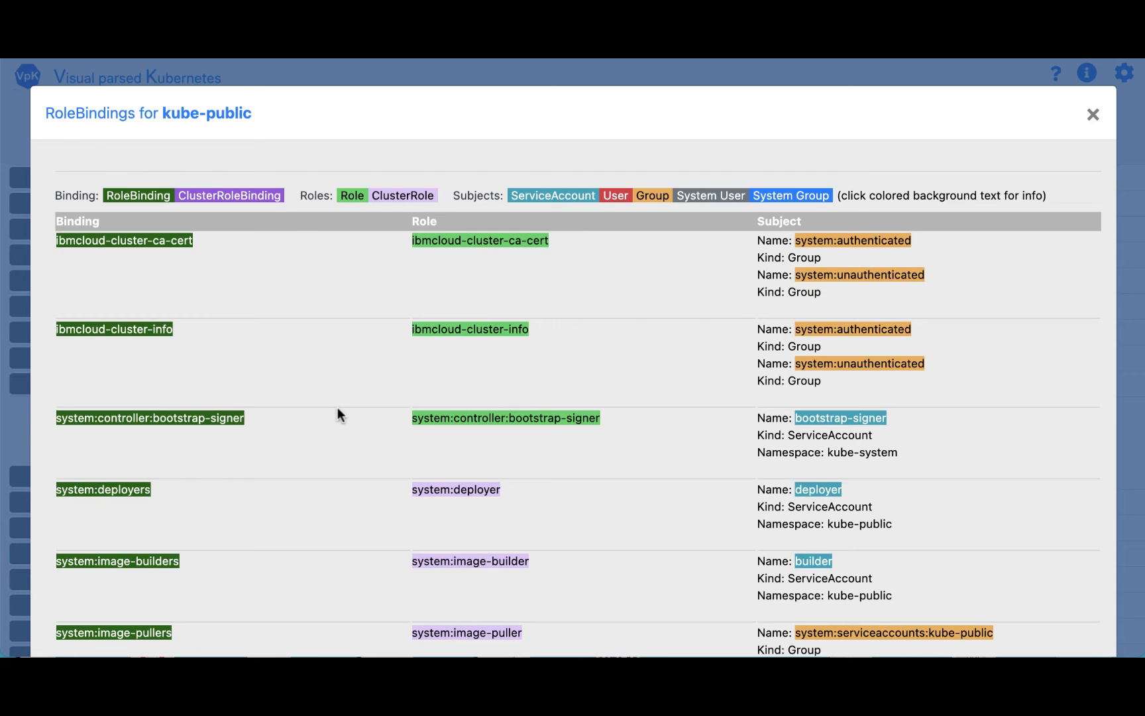
scroll(337, 406, "down", 3)
scroll(337, 406, "down", 1)
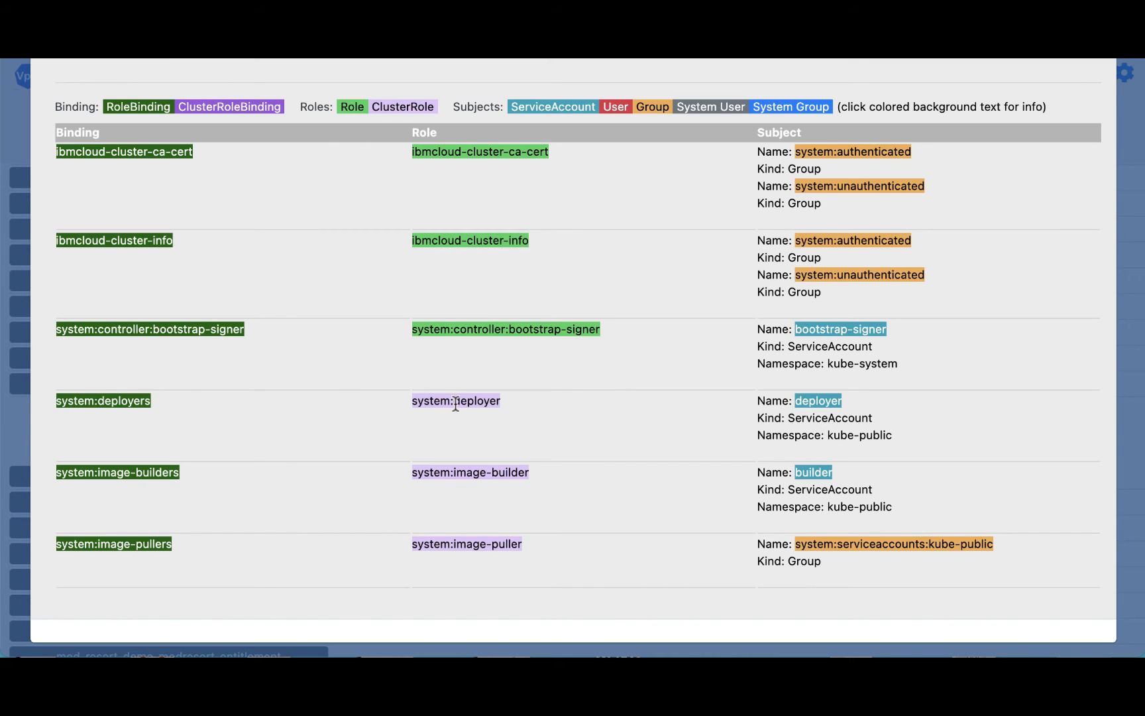
scroll(456, 403, "up", 3)
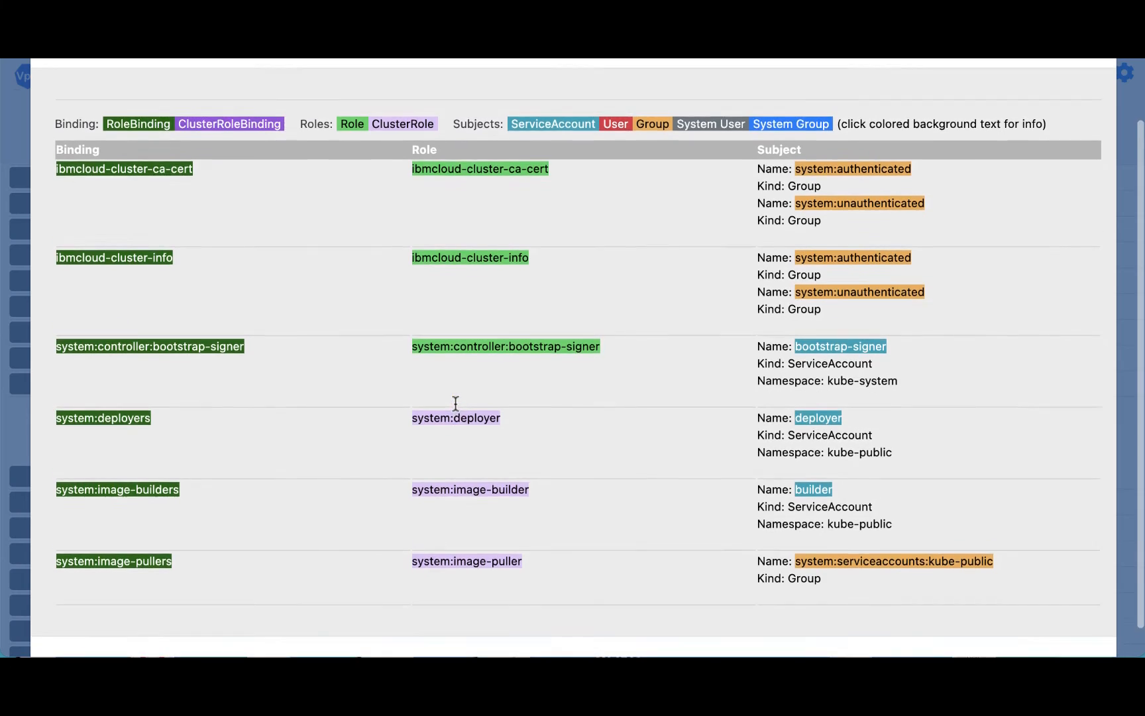
left_click(338, 75)
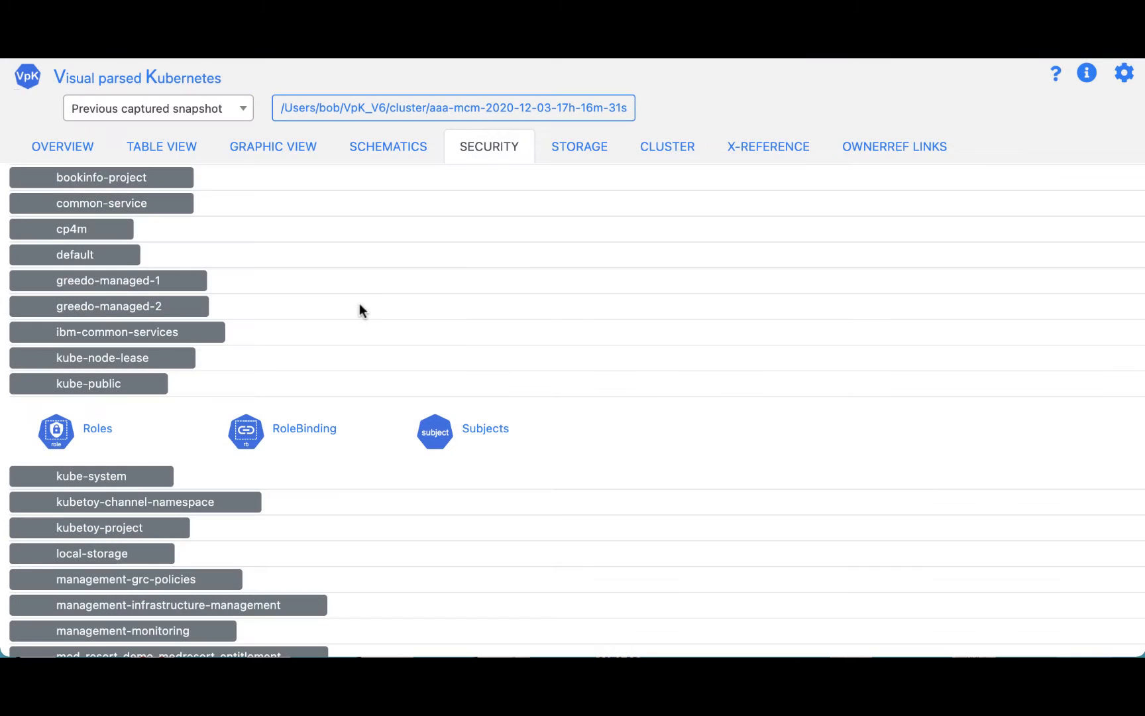
left_click(432, 433)
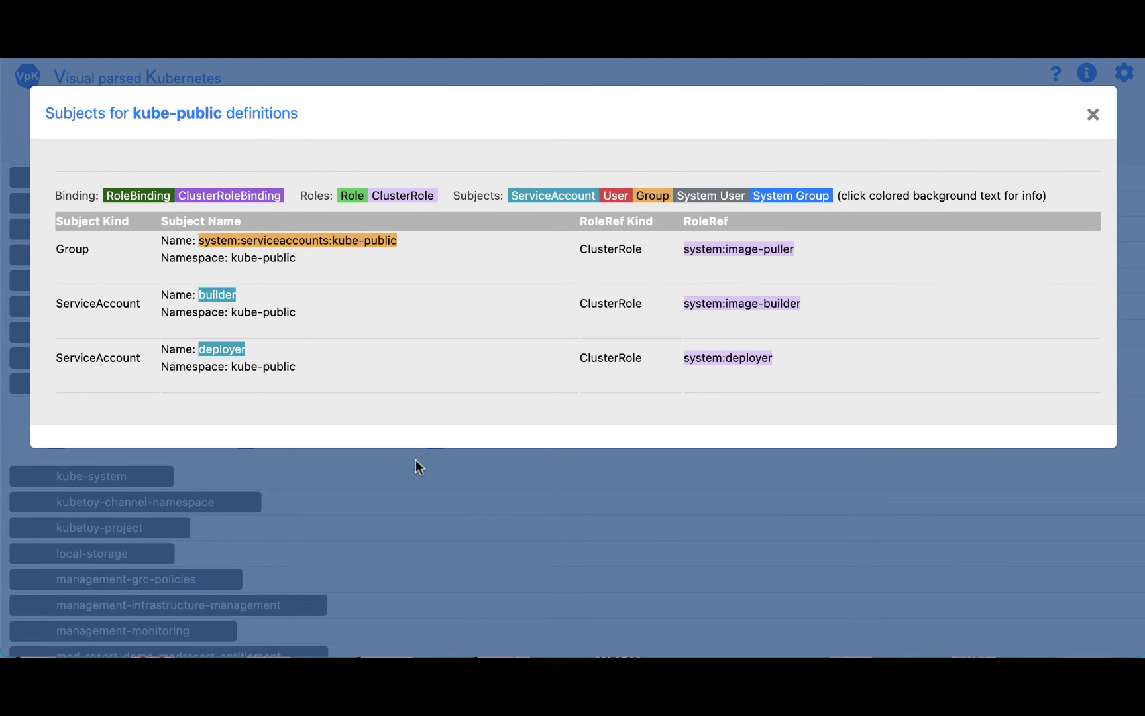
left_click(426, 72)
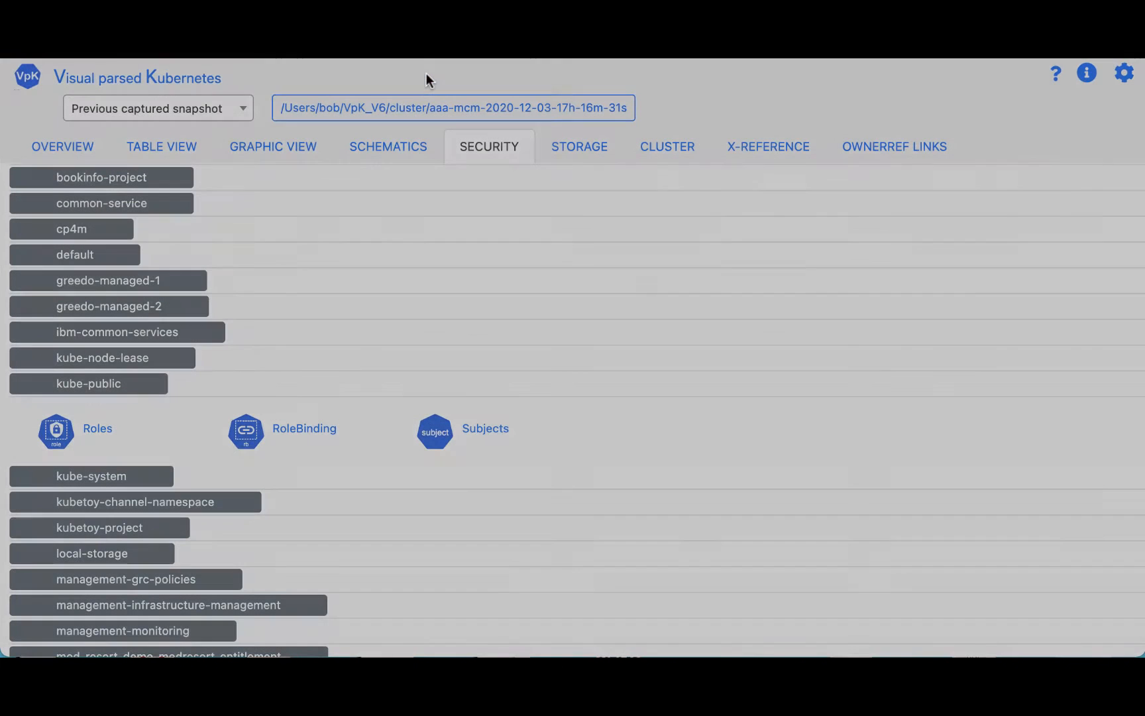
Step: Show the RBAC usage report and examine the users, groups and service accounts bound to the cluster-admin role
scroll(283, 185, "up", 3)
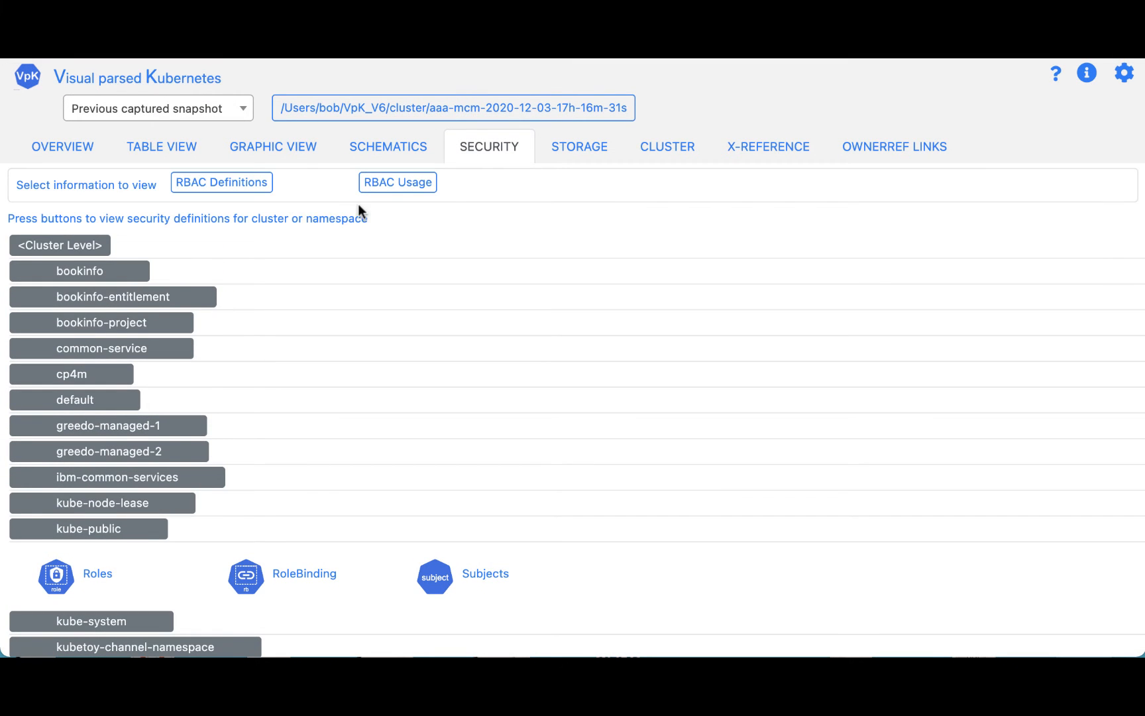
left_click(393, 189)
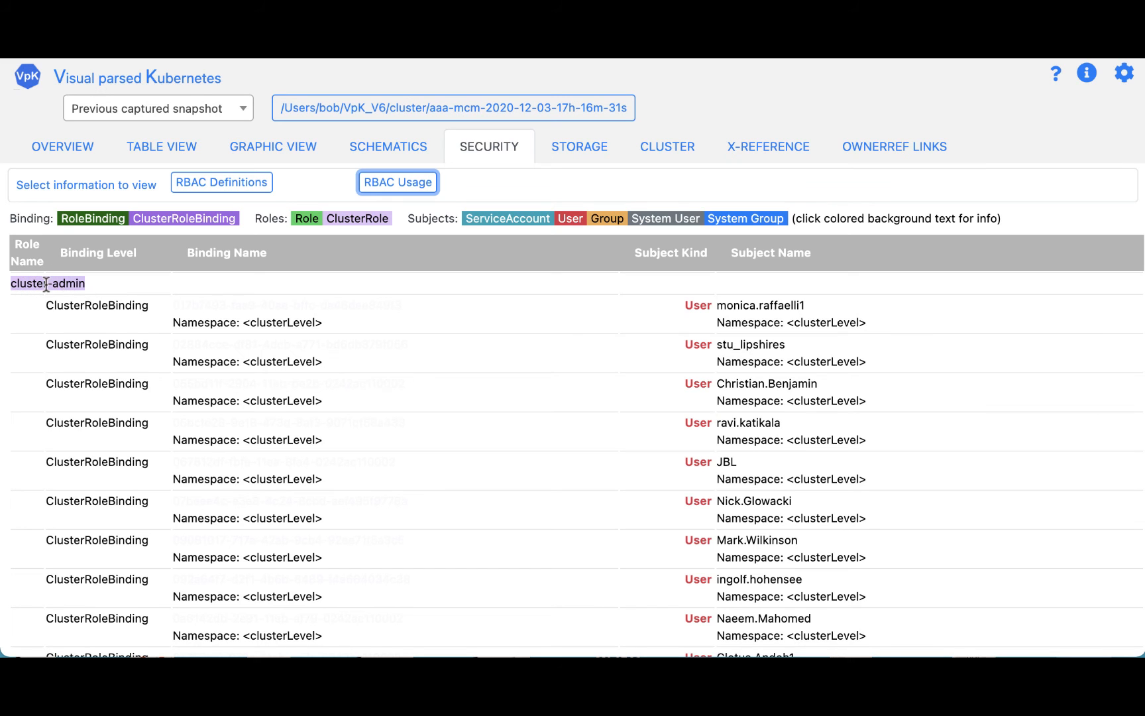
scroll(474, 408, "down", 2)
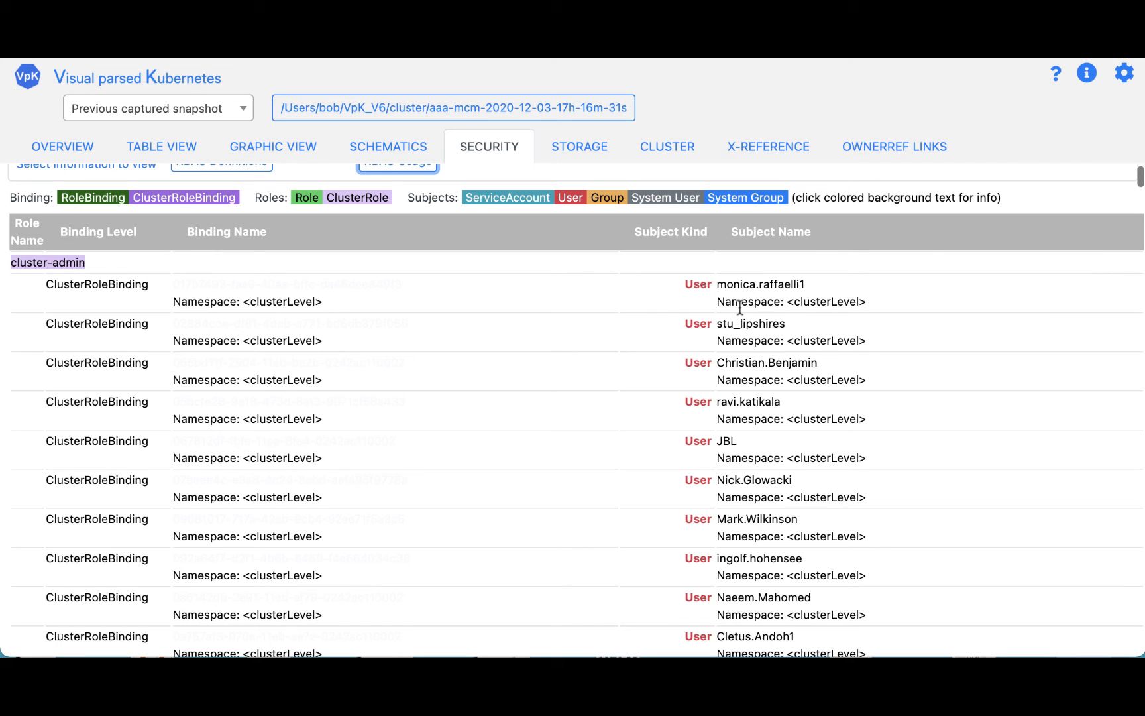
scroll(761, 429, "down", 12)
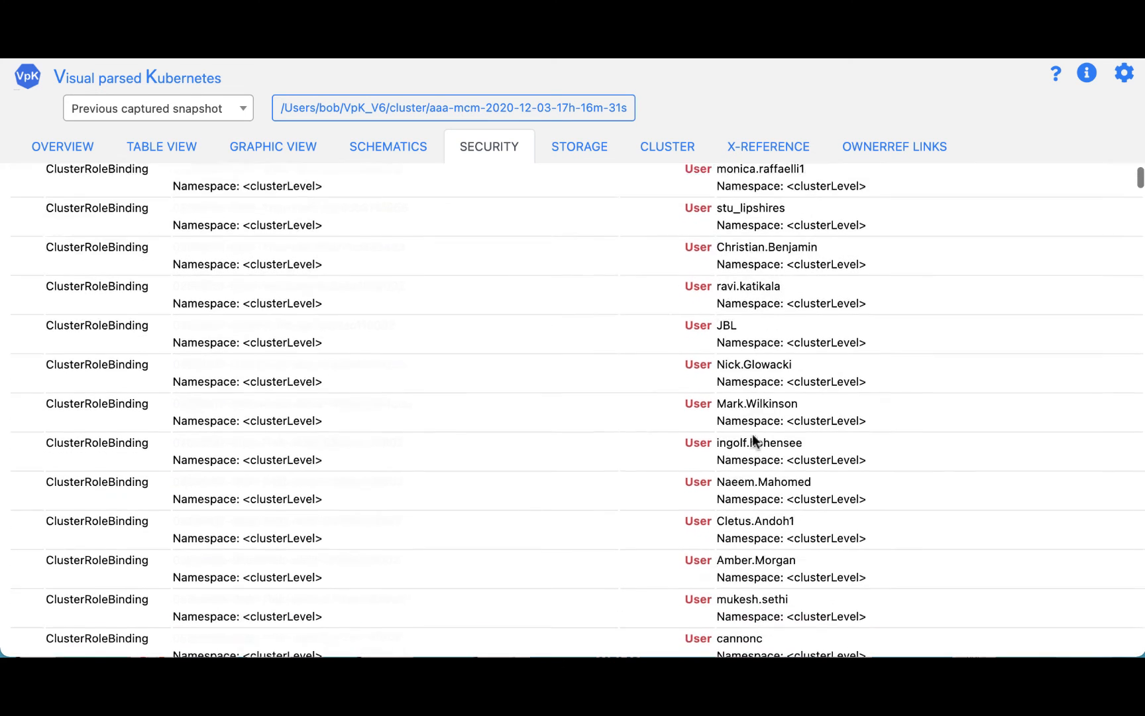
scroll(753, 435, "down", 20)
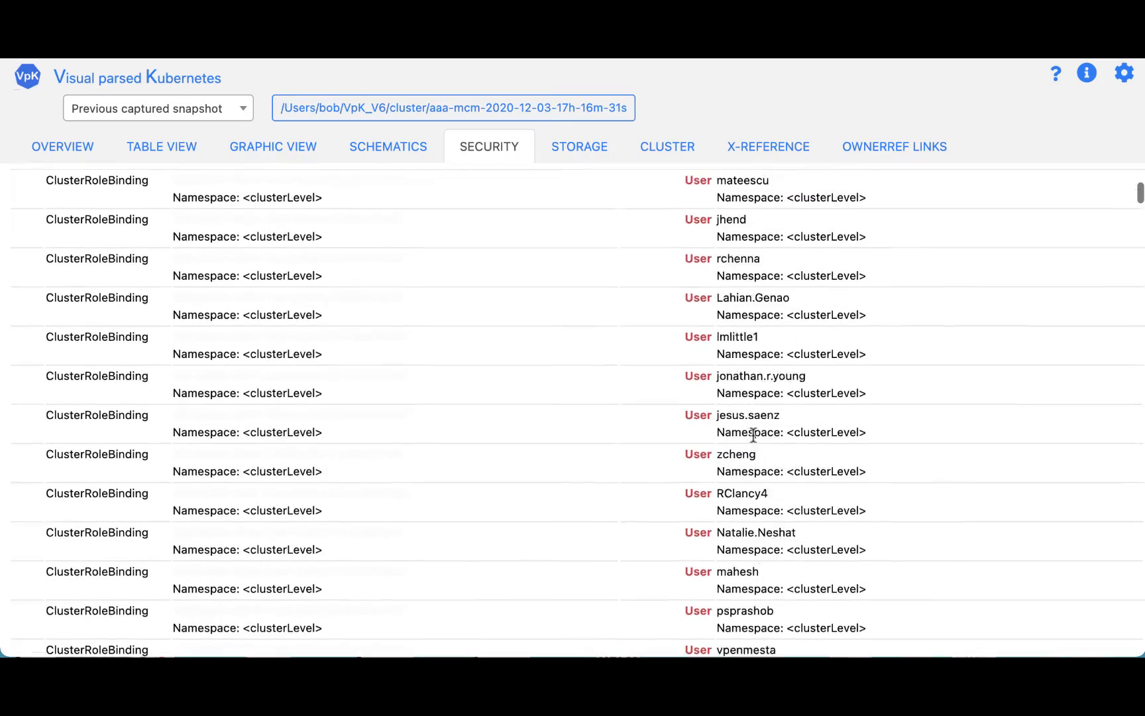
scroll(753, 440, "down", 20)
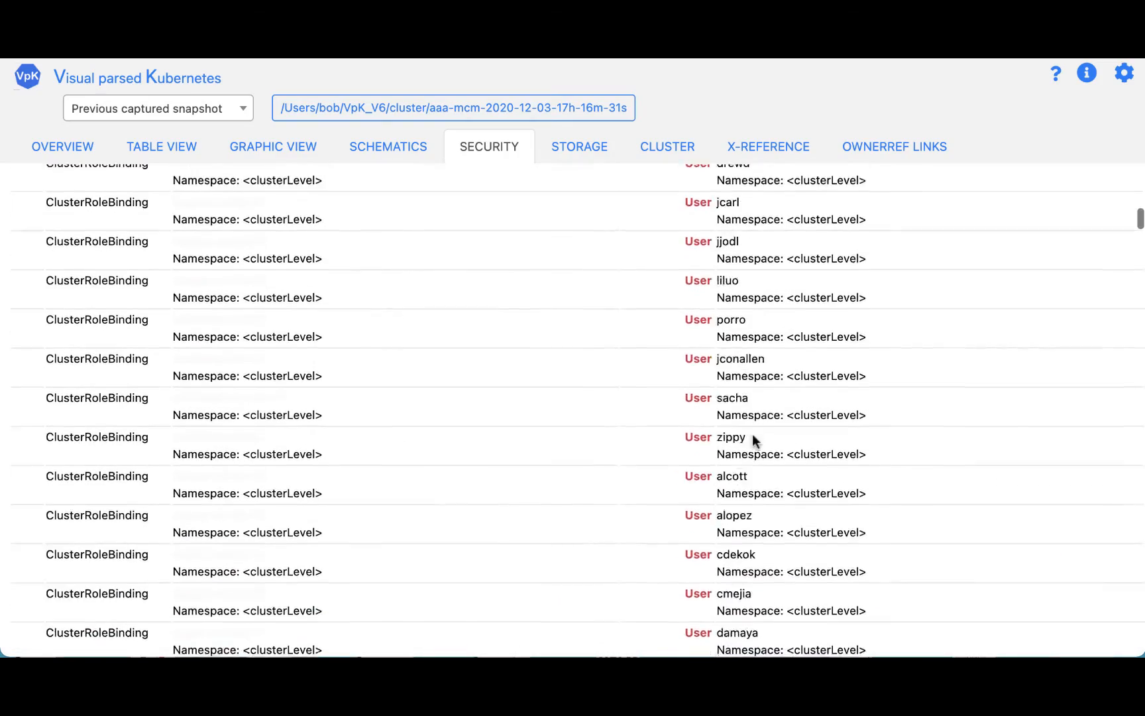
scroll(754, 435, "down", 20)
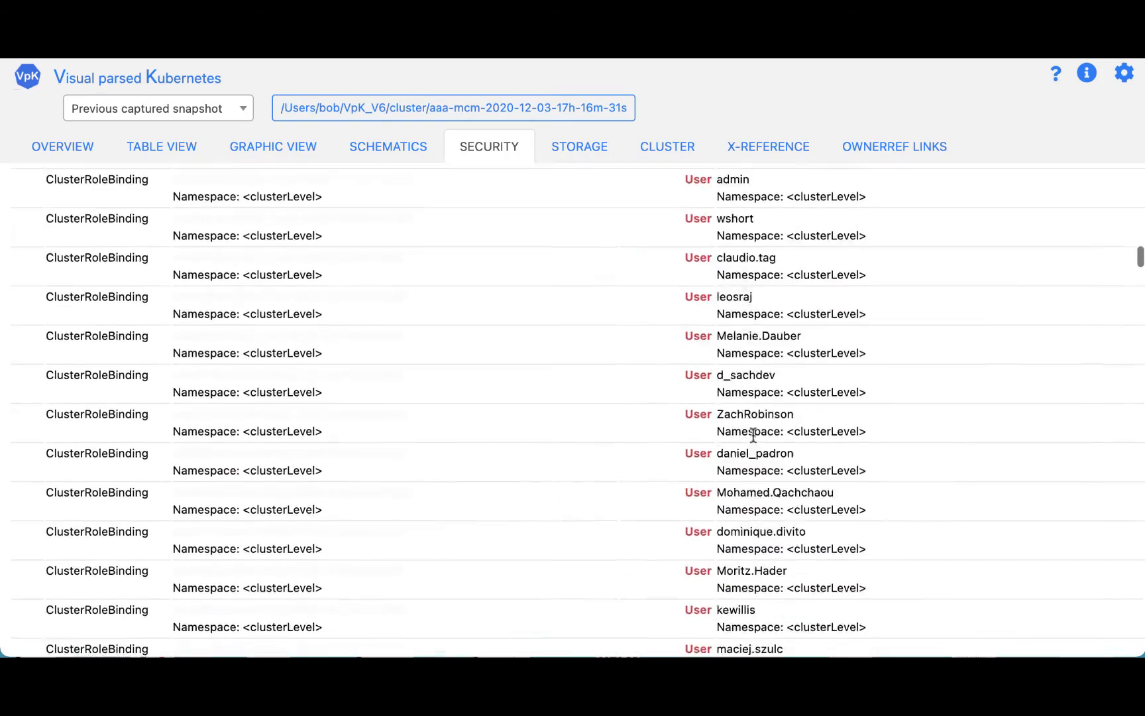
scroll(753, 434, "down", 20)
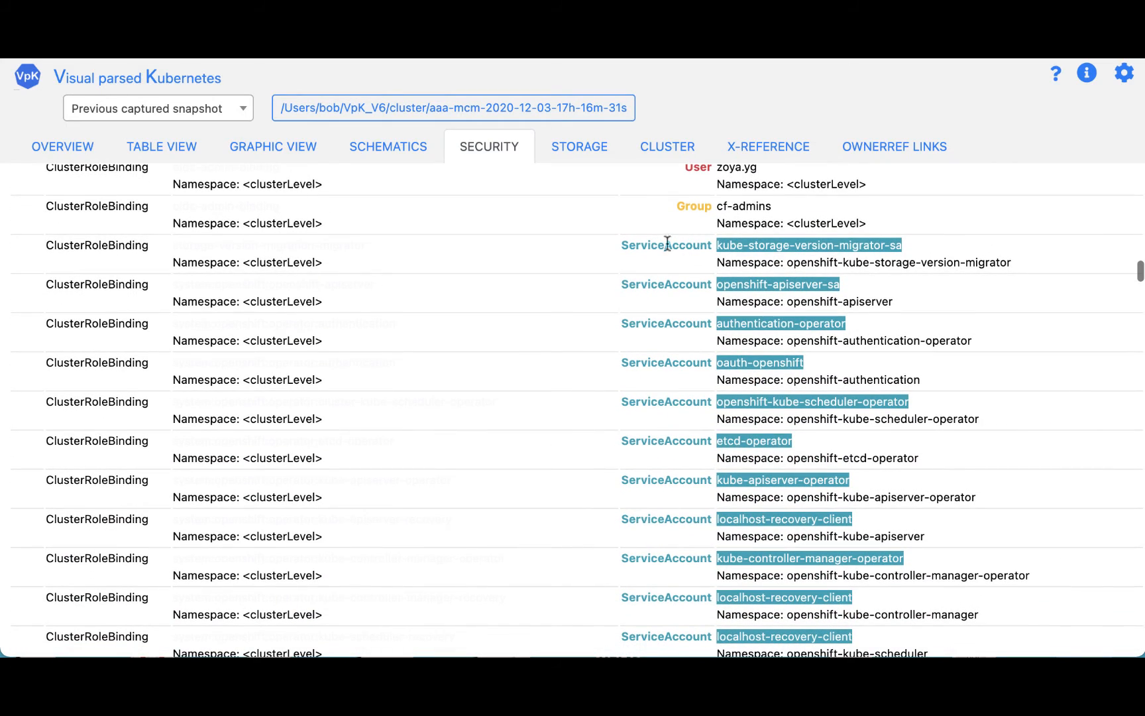
scroll(646, 257, "up", 3)
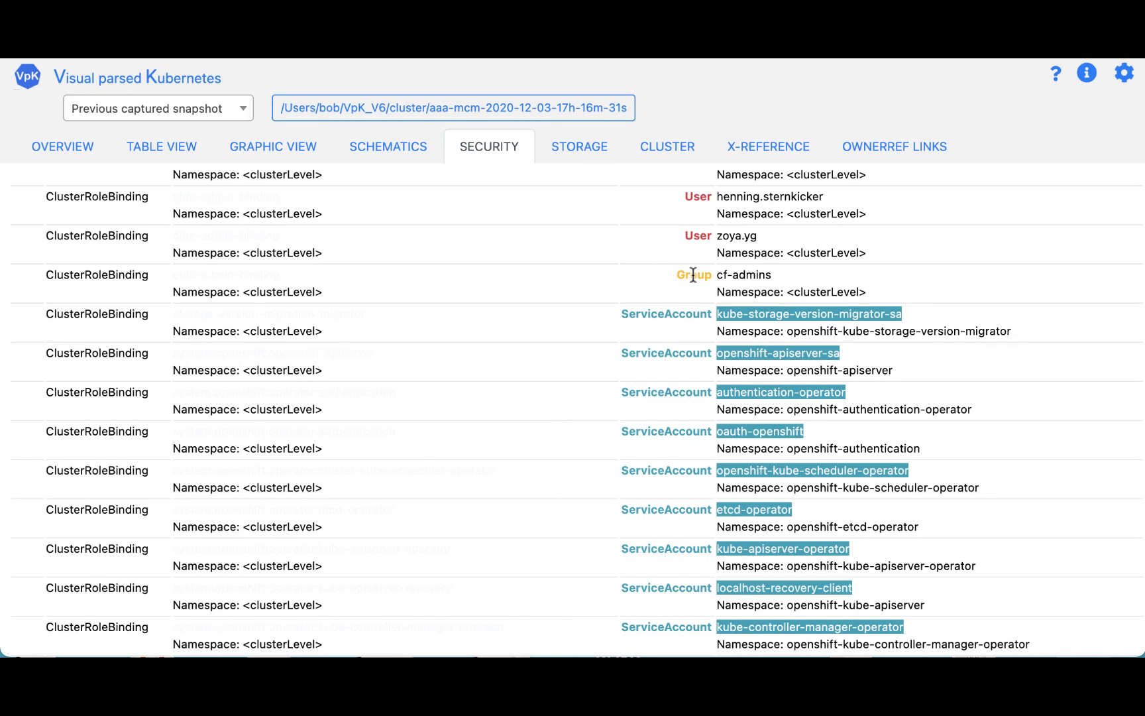
Step: Inspect the YAML of the kube-storage-version-migrator-sa service account, close it and return to the start of the RBAC usage report
left_click(767, 313)
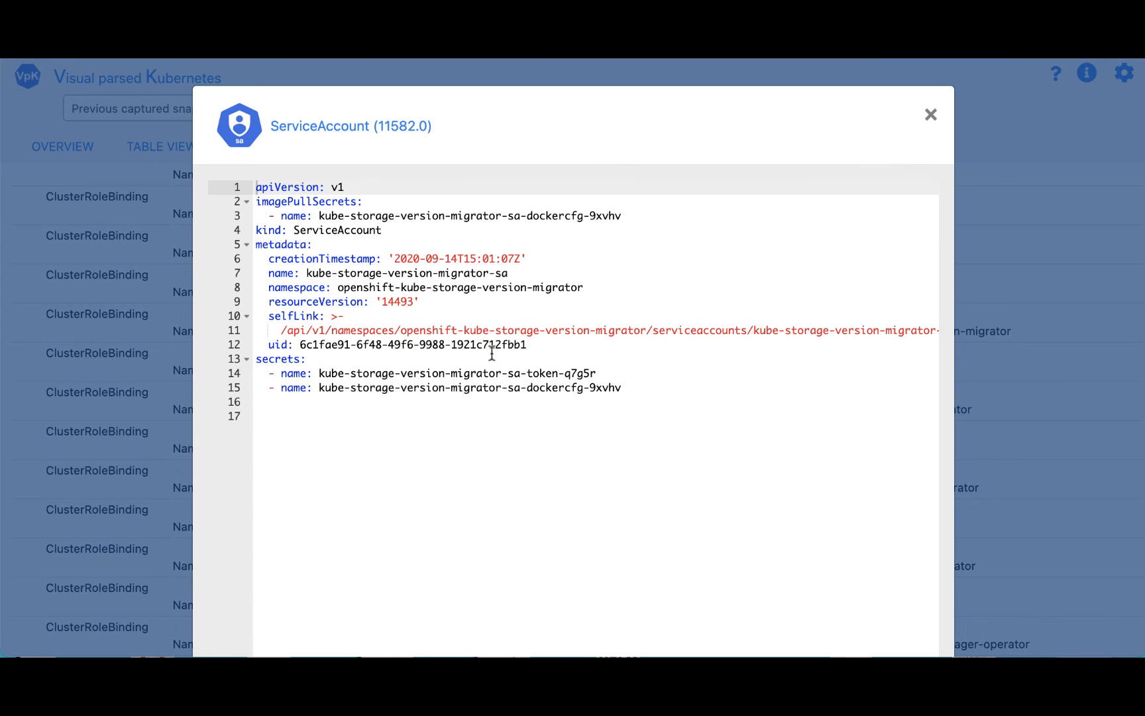
left_click(299, 73)
scroll(340, 200, "up", 10)
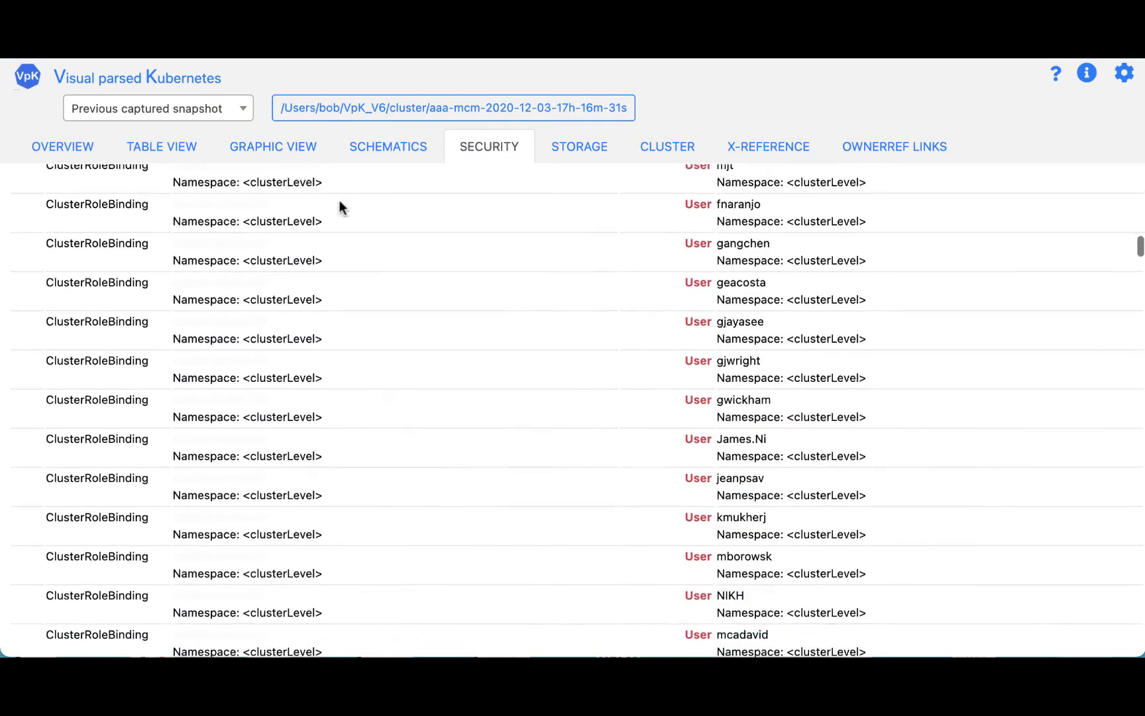
scroll(340, 206, "up", 5)
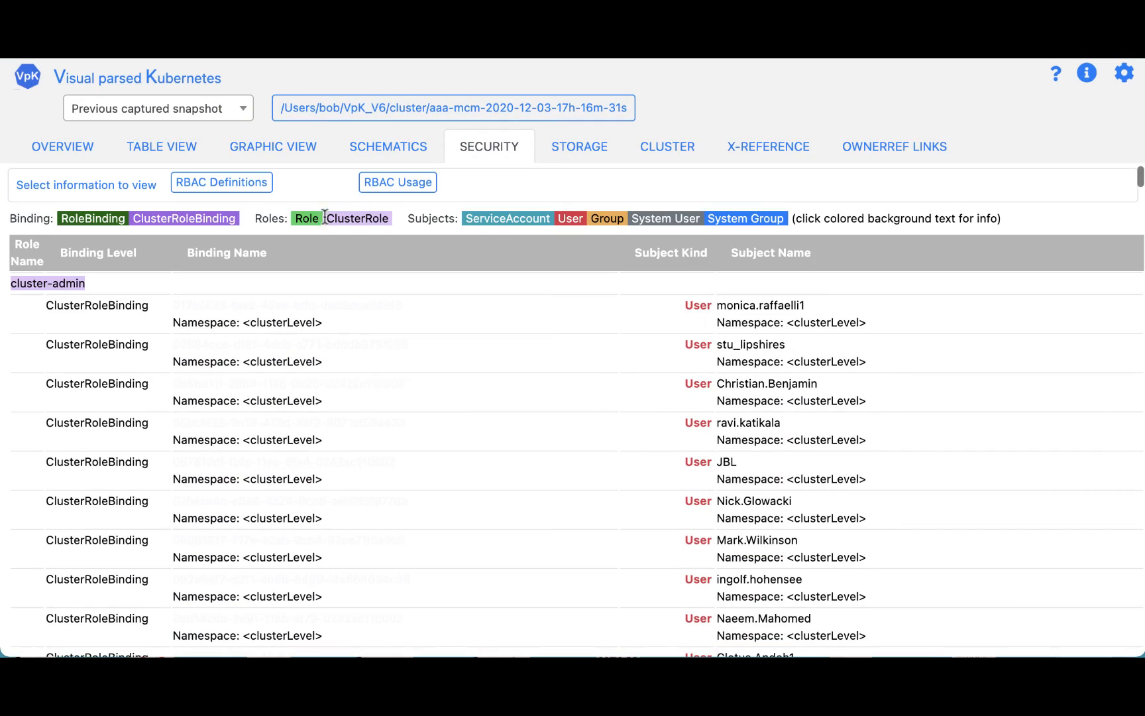